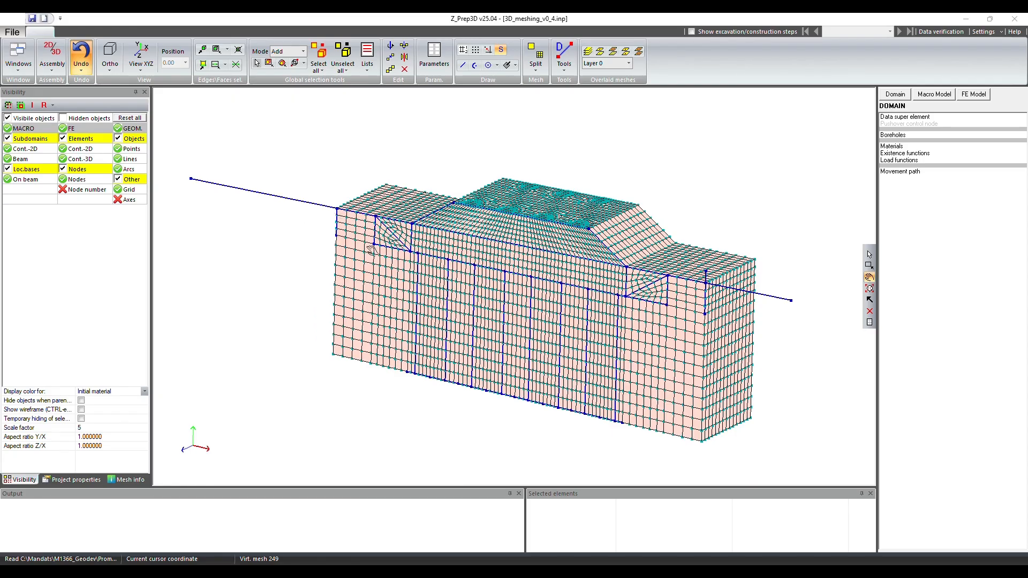
# Draw a horizontal line across the block's near end face, from the short vertical line's lower end to the opposite edge at z = -2
pyautogui.moveTo(491, 347); pyautogui.dragTo(550, 367)
pyautogui.moveTo(551, 303); pyautogui.dragTo(767, 270)
pyautogui.moveTo(488, 351); pyautogui.dragTo(546, 320)
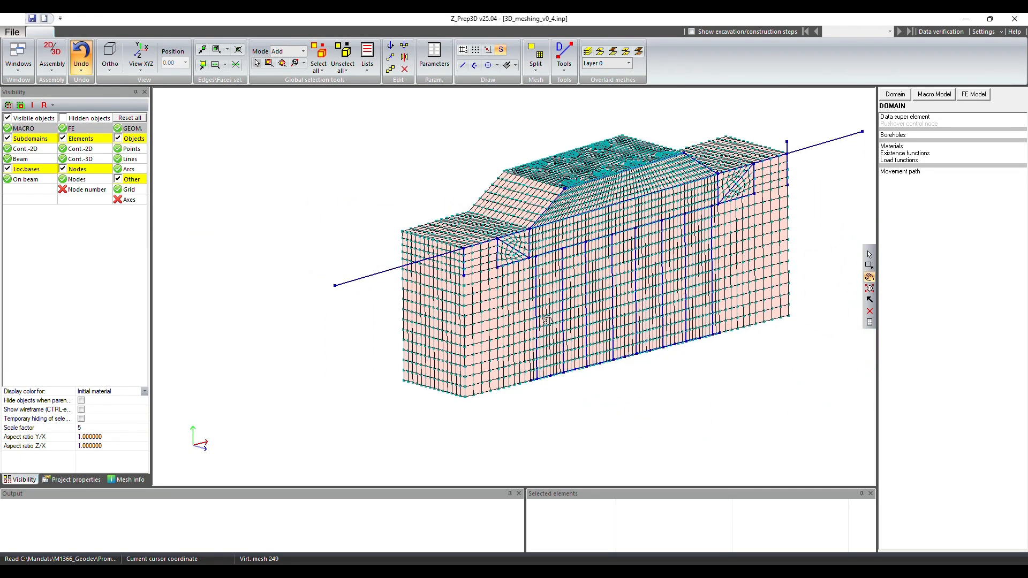
pyautogui.scroll(3, 546, 320)
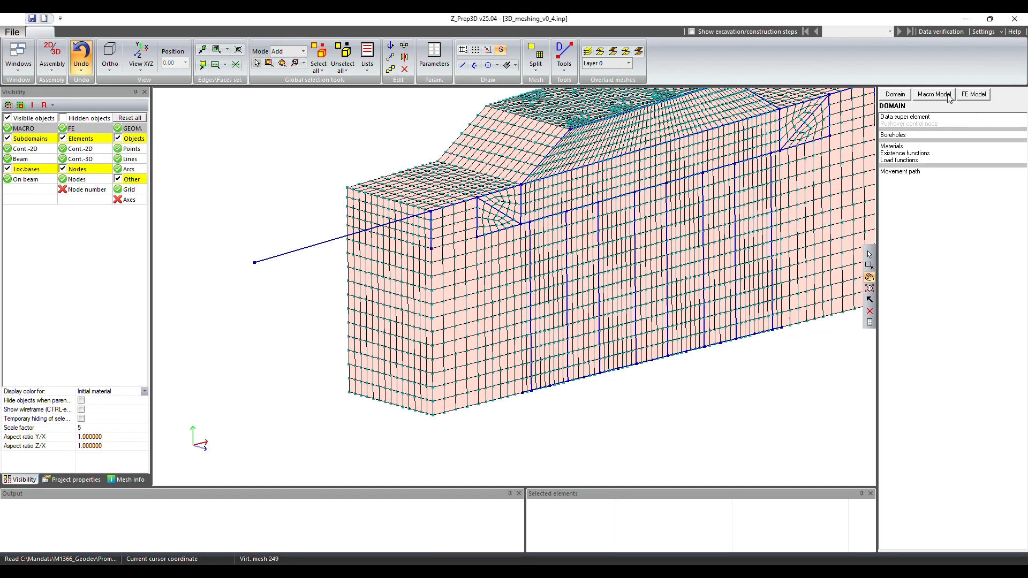
pyautogui.click(934, 94)
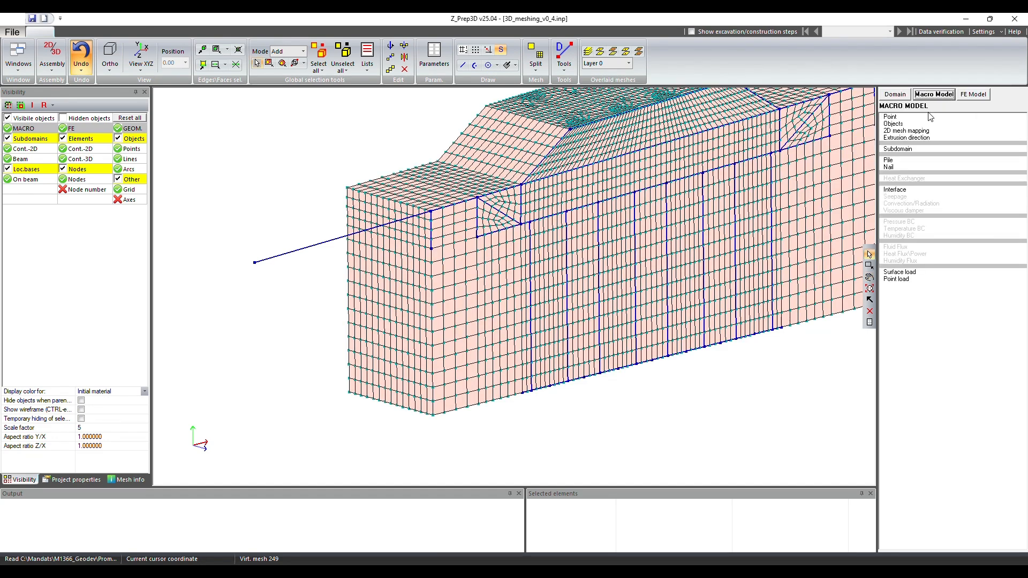
pyautogui.click(893, 124)
pyautogui.click(892, 125)
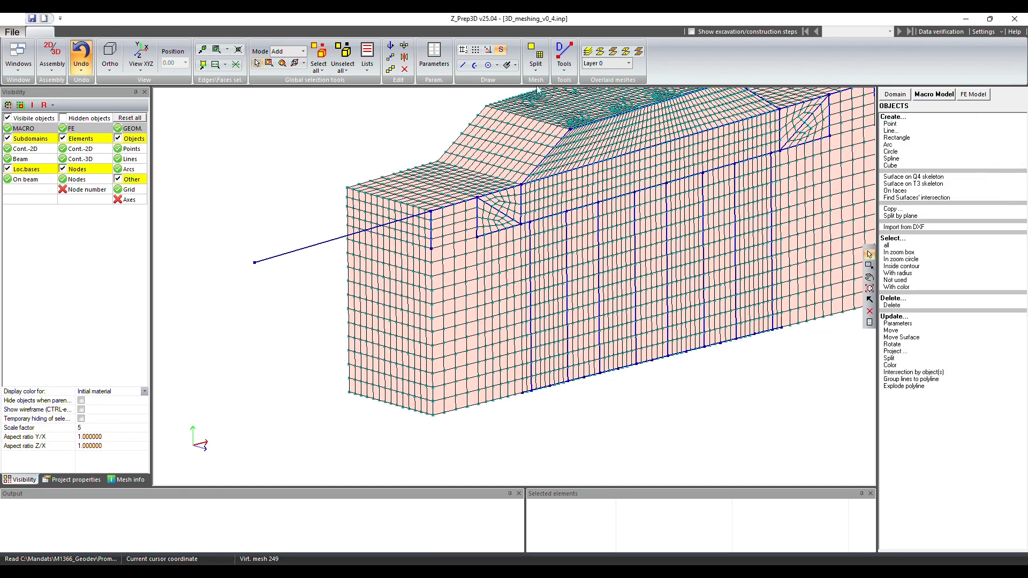
pyautogui.click(462, 65)
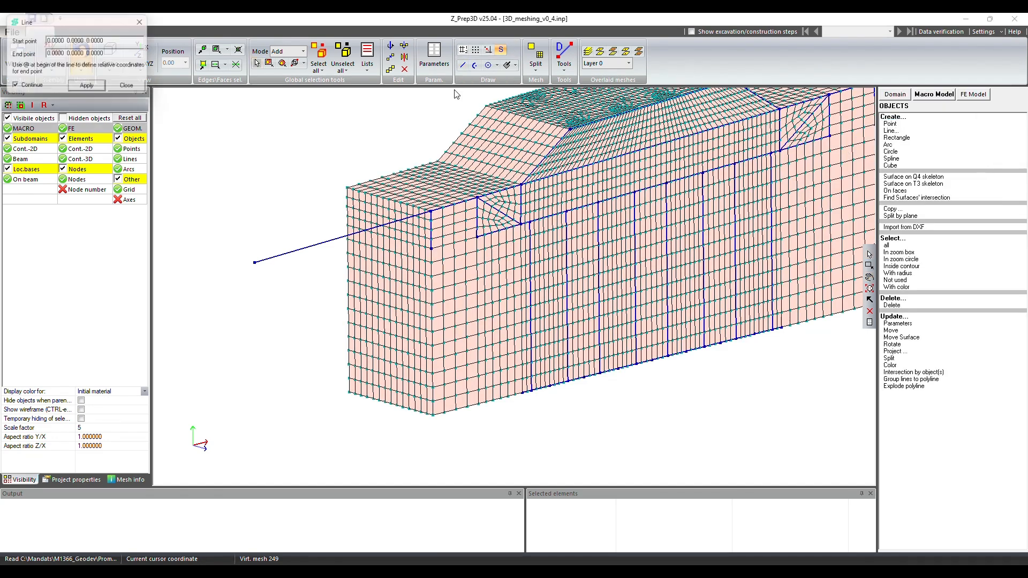
pyautogui.click(431, 248)
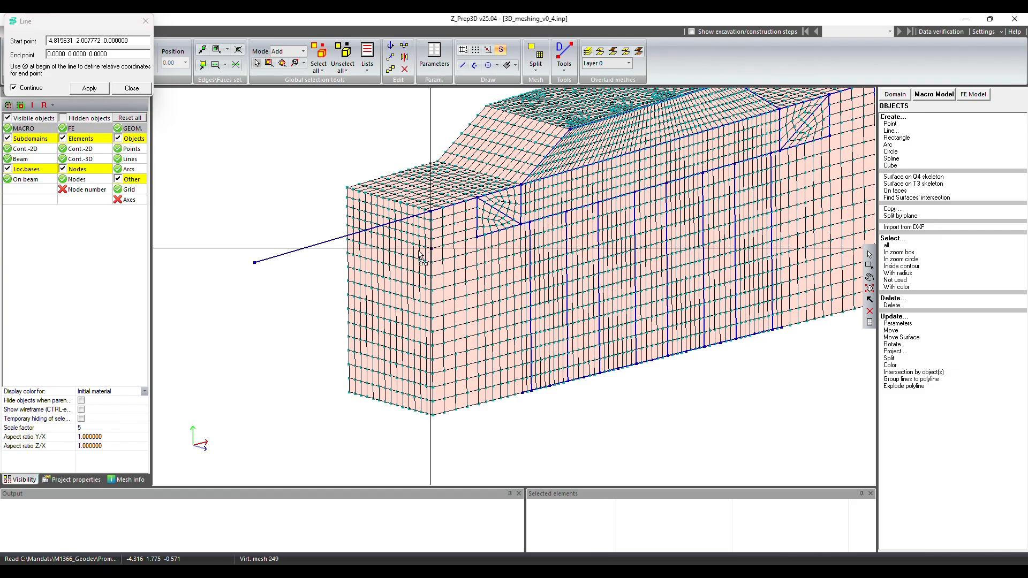
pyautogui.click(347, 225)
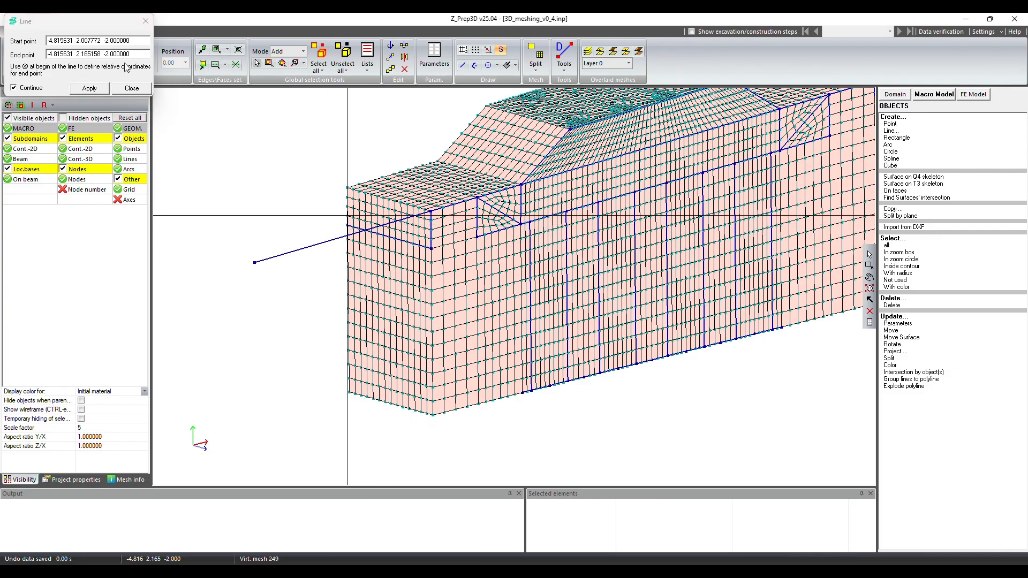
# Draw a line outward from the end-face line's far endpoint at z = -2, using the relative end point @-2
pyautogui.moveTo(136, 54); pyautogui.dragTo(6, 51)
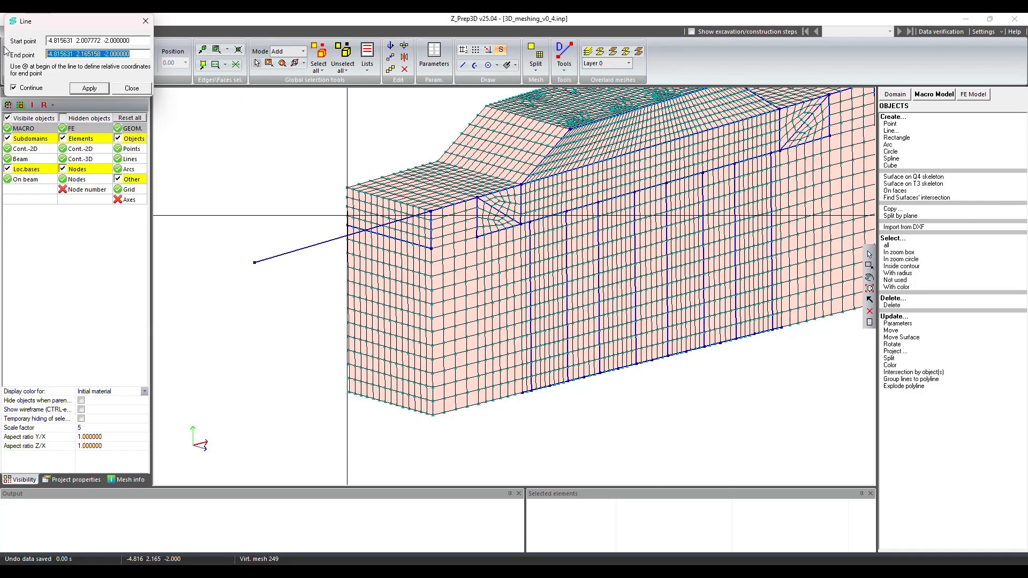
pyautogui.moveTo(137, 54); pyautogui.dragTo(11, 54)
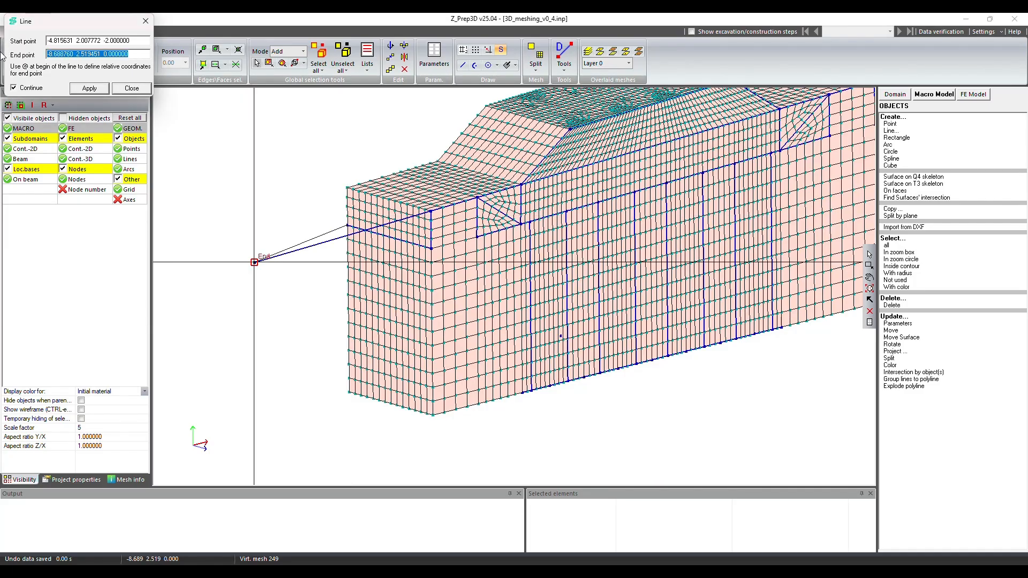
pyautogui.write('@-2')
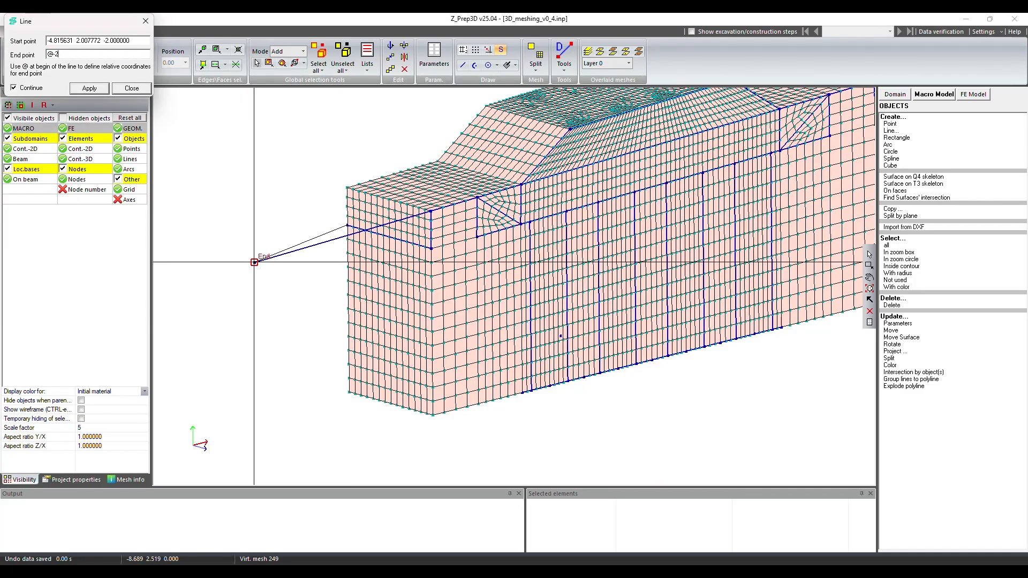
pyautogui.press('Return')
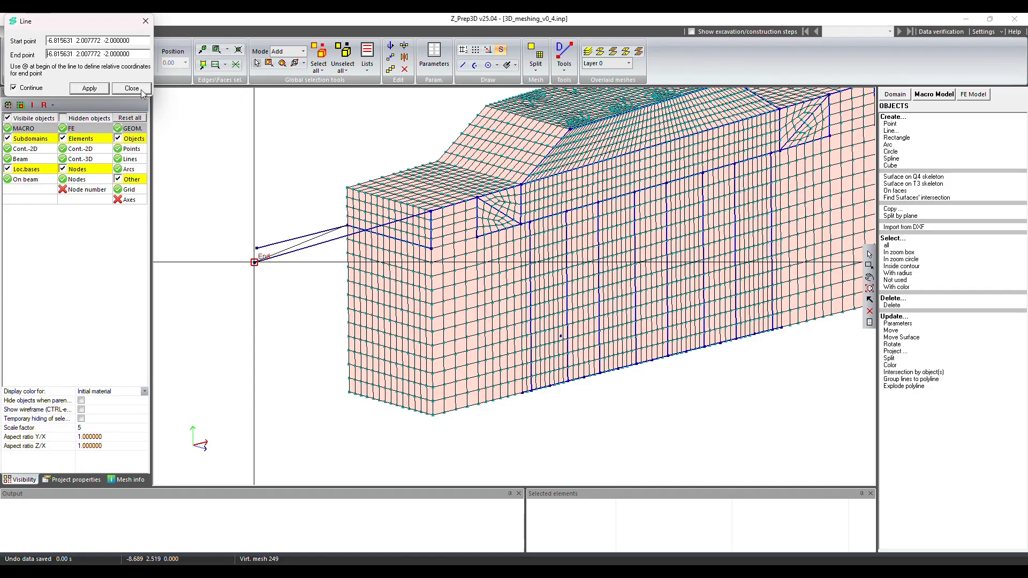
# Draw a parallel line from the endpoint at z = 0 with relative end point @-2, and join both free ends to close the rectangle
pyautogui.click(431, 248)
pyautogui.moveTo(138, 53); pyautogui.dragTo(24, 54)
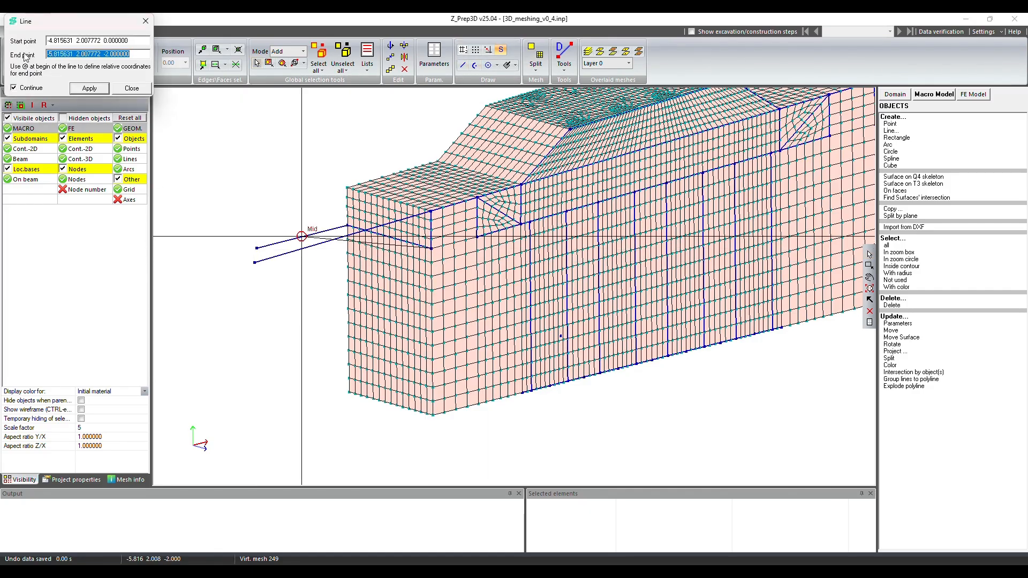
pyautogui.write('@-2')
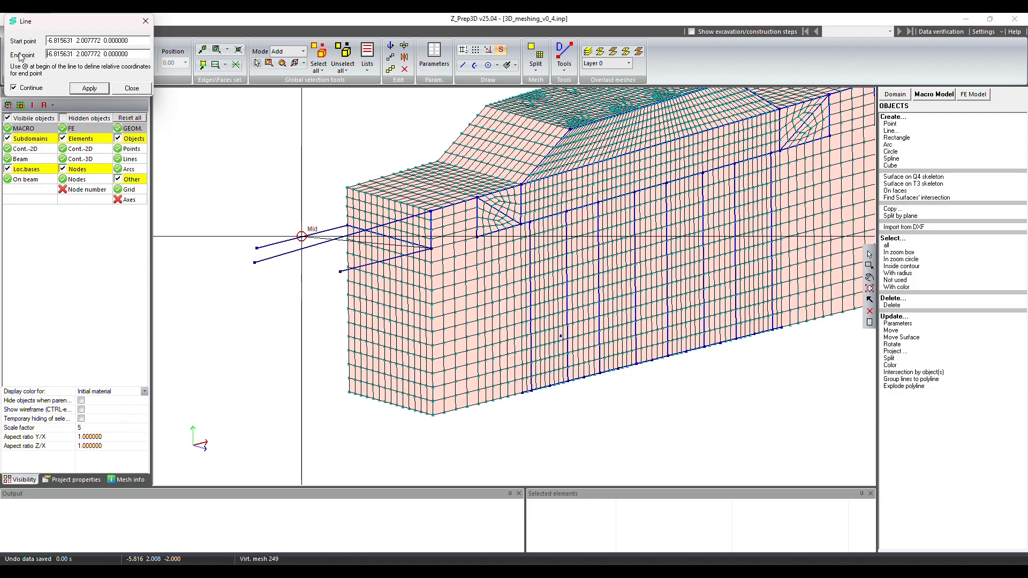
pyautogui.press('Return')
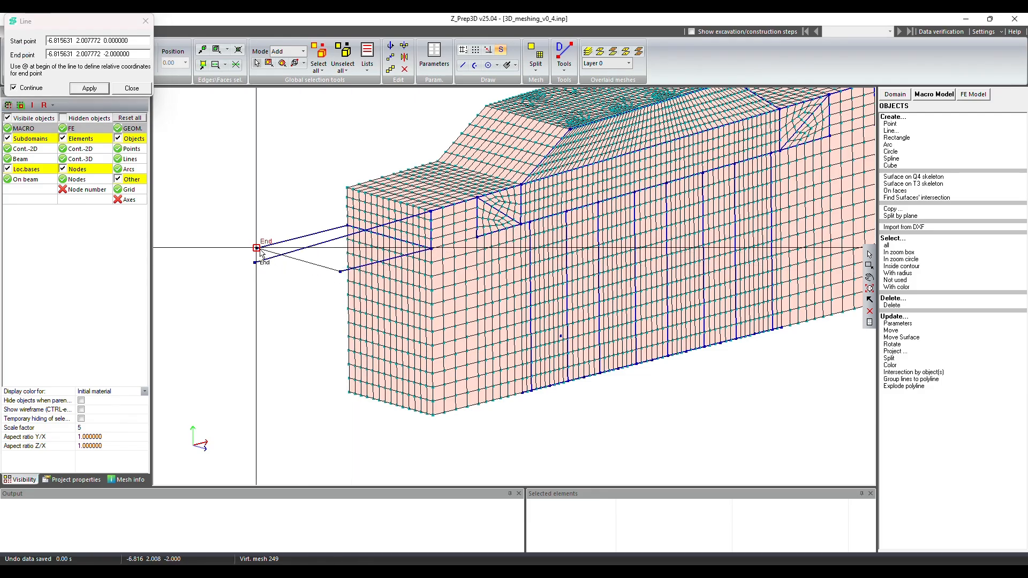
pyautogui.press('Escape')
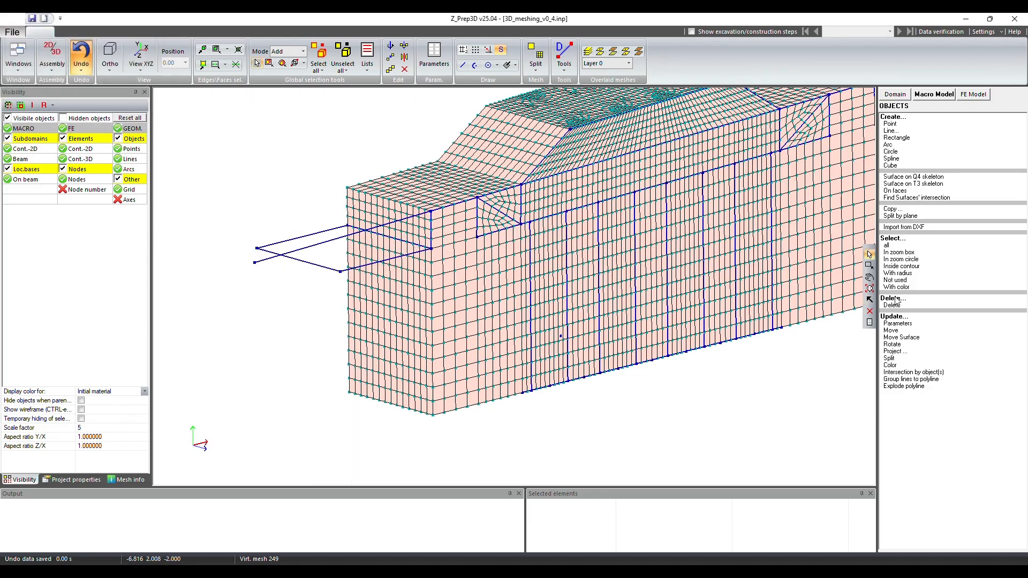
# Split the rectangle's line on the end face into short segments, and hide the 3D continuum elements and nodes
pyautogui.scroll(2, 529, 262)
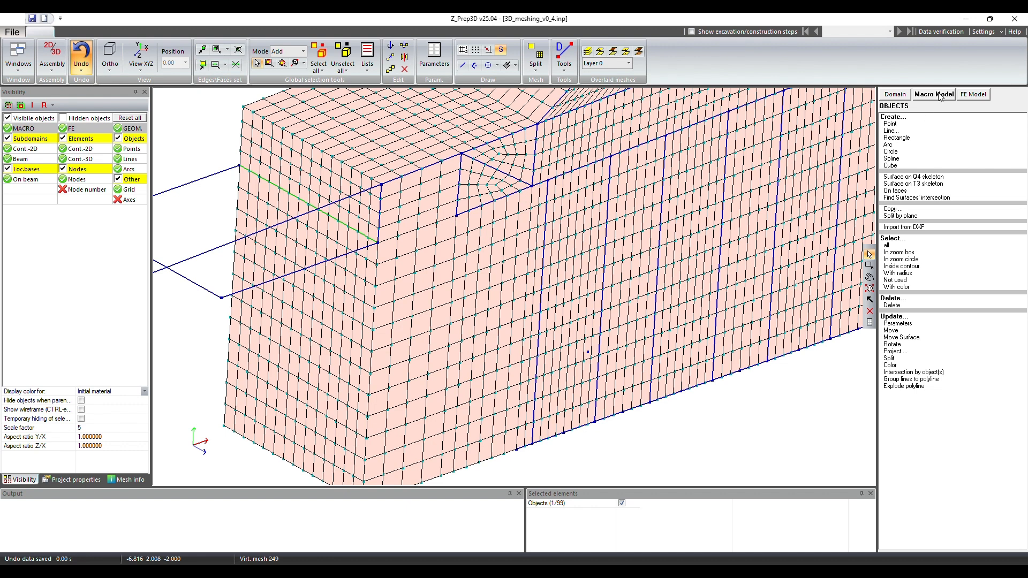
pyautogui.click(888, 358)
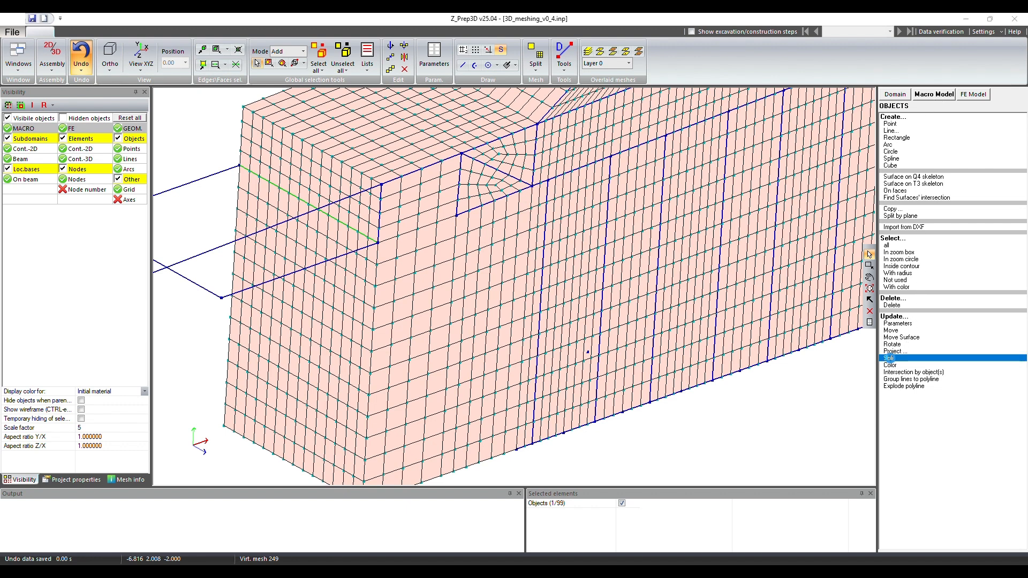
pyautogui.click(523, 317)
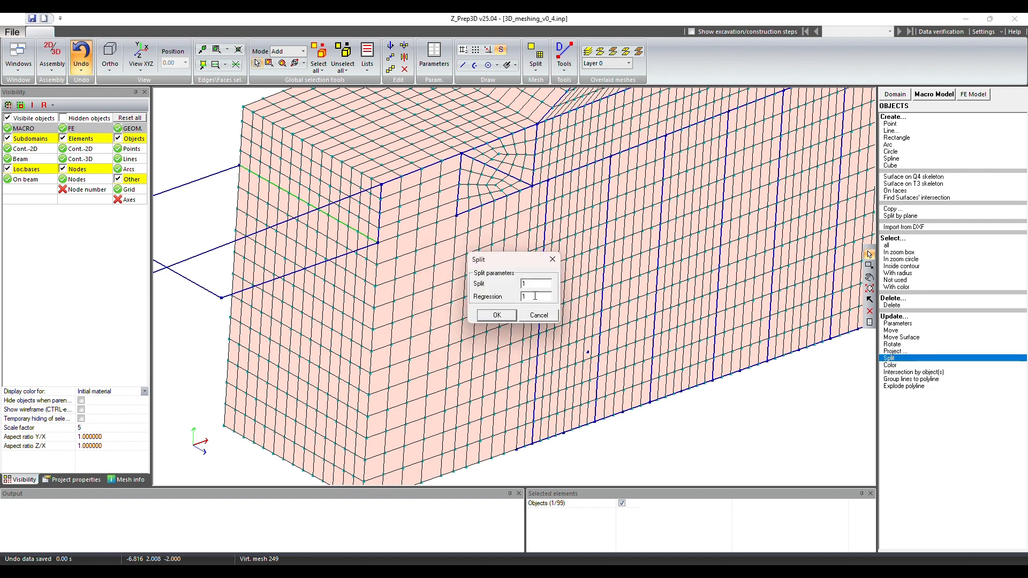
pyautogui.write('0')
pyautogui.click(496, 316)
pyautogui.scroll(-1, 515, 231)
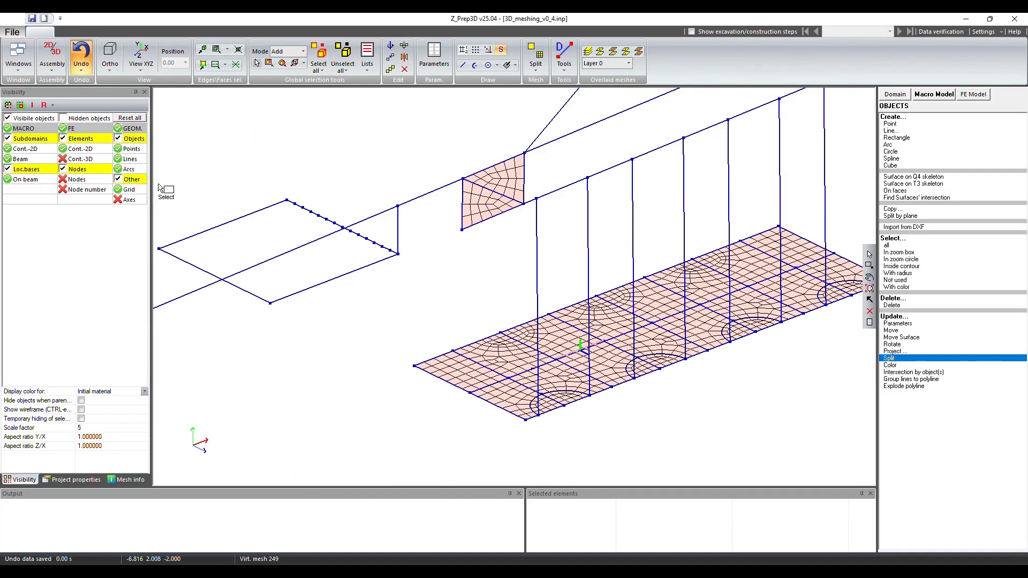
# Create a 2D continuum subdomain on the rectangular contour, excluding the short vertical line from the selection
pyautogui.moveTo(156, 183); pyautogui.dragTo(402, 322)
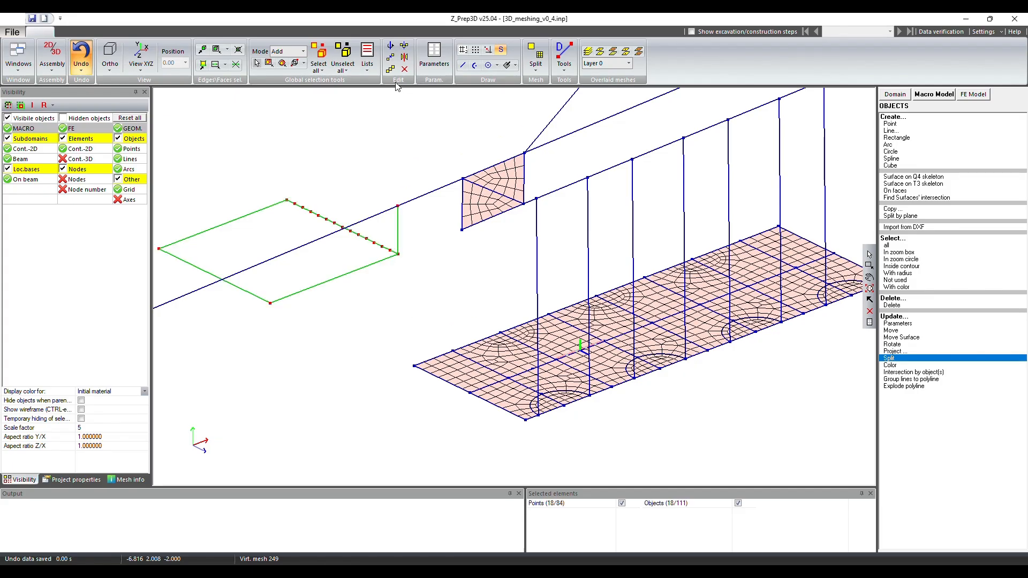
pyautogui.click(255, 65)
pyautogui.click(398, 229)
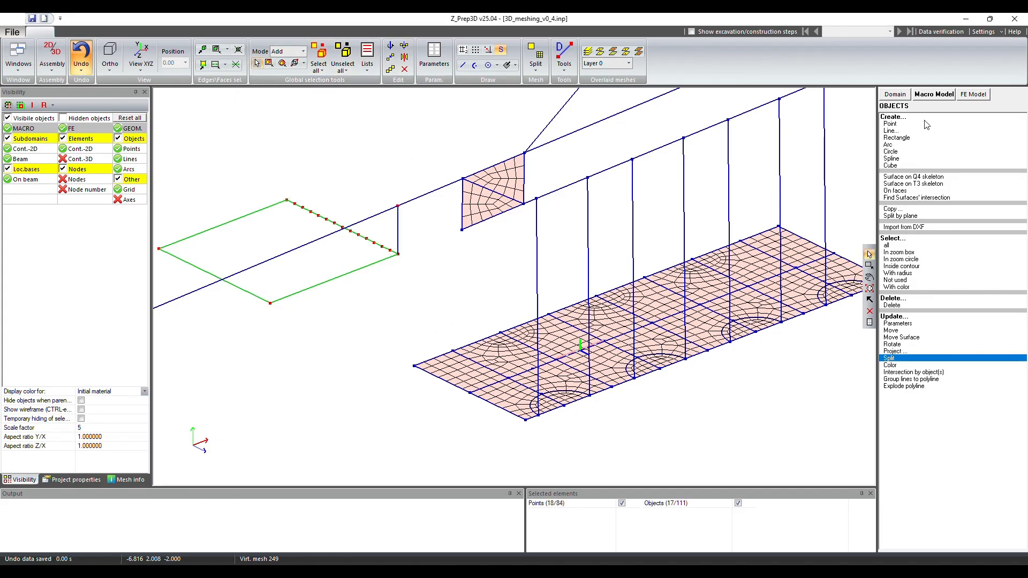
pyautogui.click(933, 95)
pyautogui.click(899, 155)
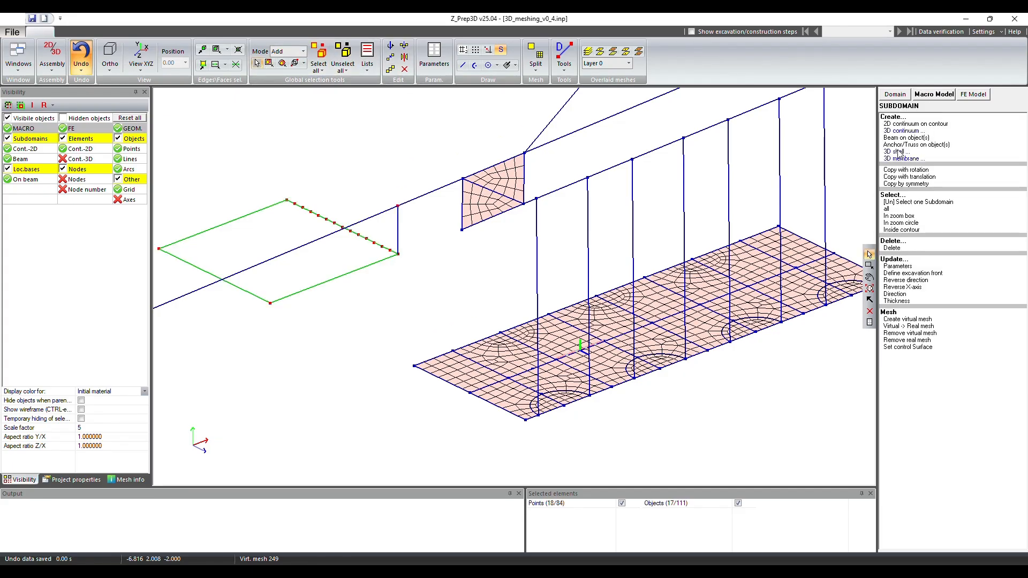
pyautogui.click(909, 124)
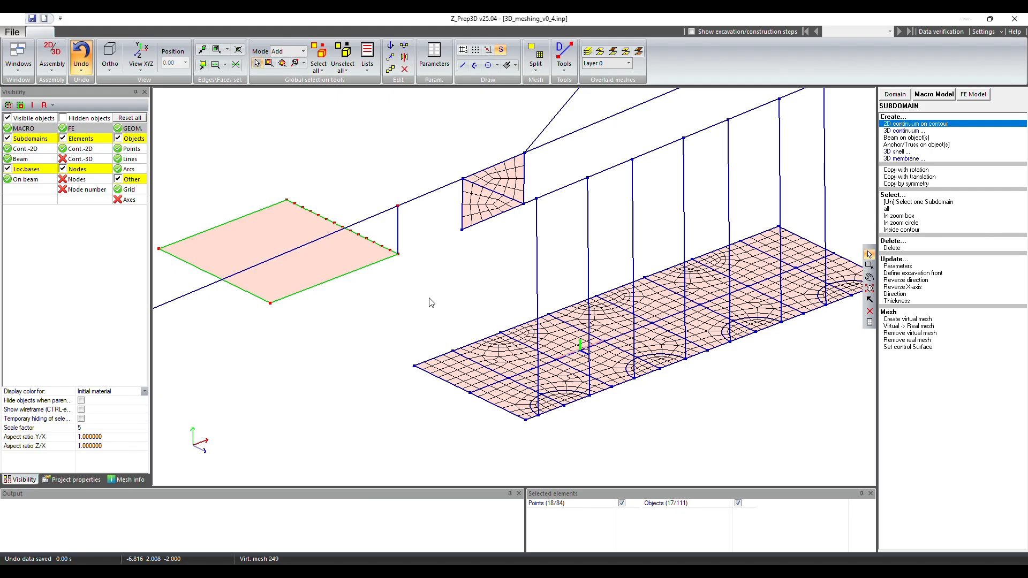
pyautogui.click(343, 56)
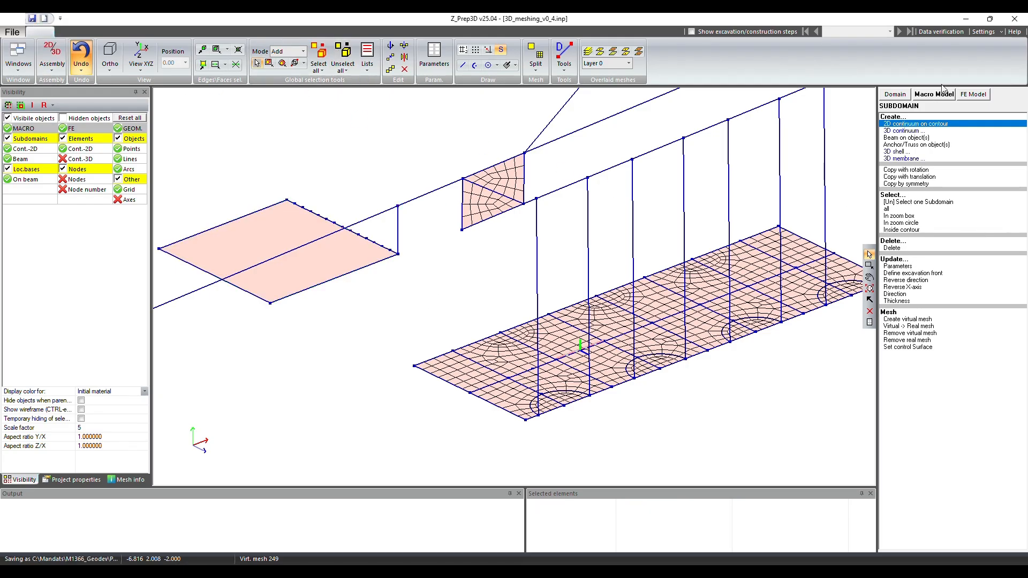
# Create an unstructured virtual mesh on the new rectangular subdomain with an approximate boundary element size of 1 m
pyautogui.click(902, 320)
pyautogui.click(322, 268)
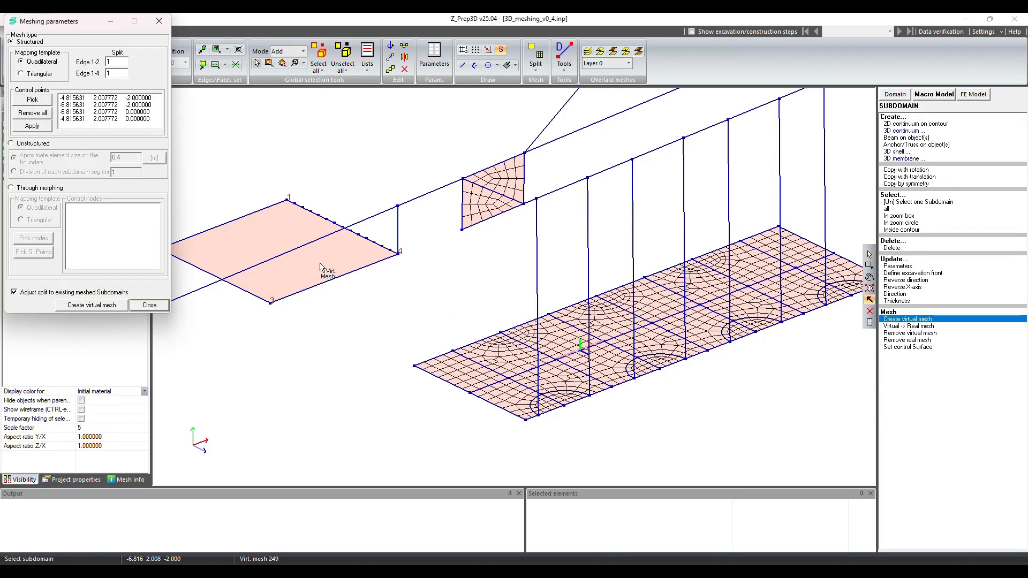
pyautogui.click(11, 144)
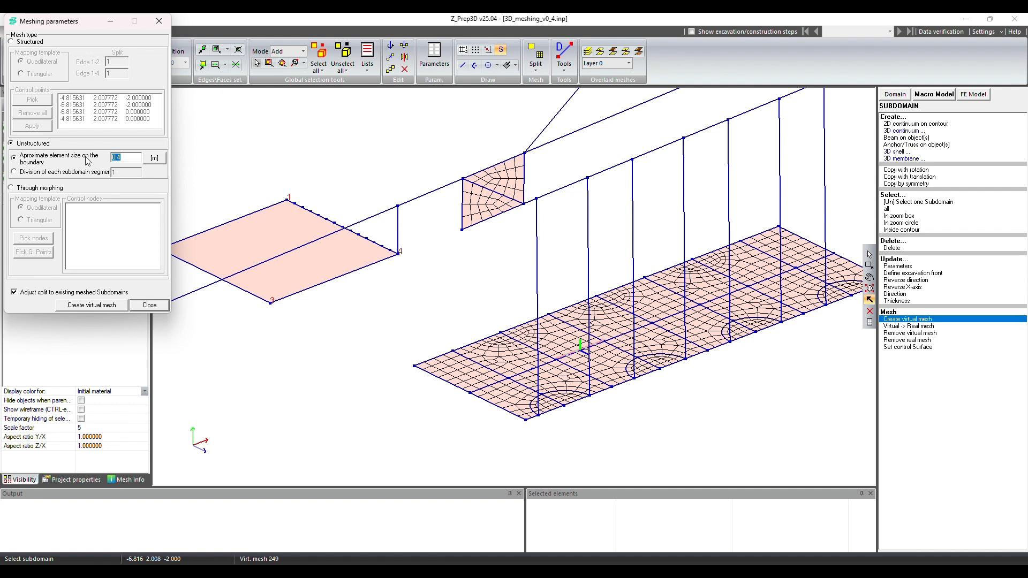
pyautogui.write('1')
pyautogui.click(106, 306)
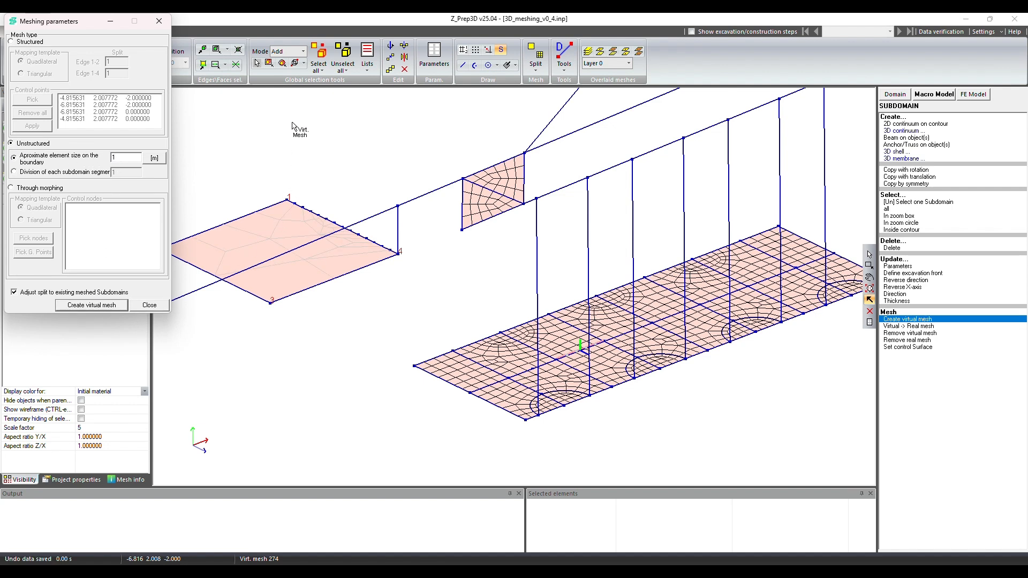
# Regenerate the subdomain's unstructured virtual mesh with an approximate boundary element size of 0.5 m
pyautogui.click(129, 156)
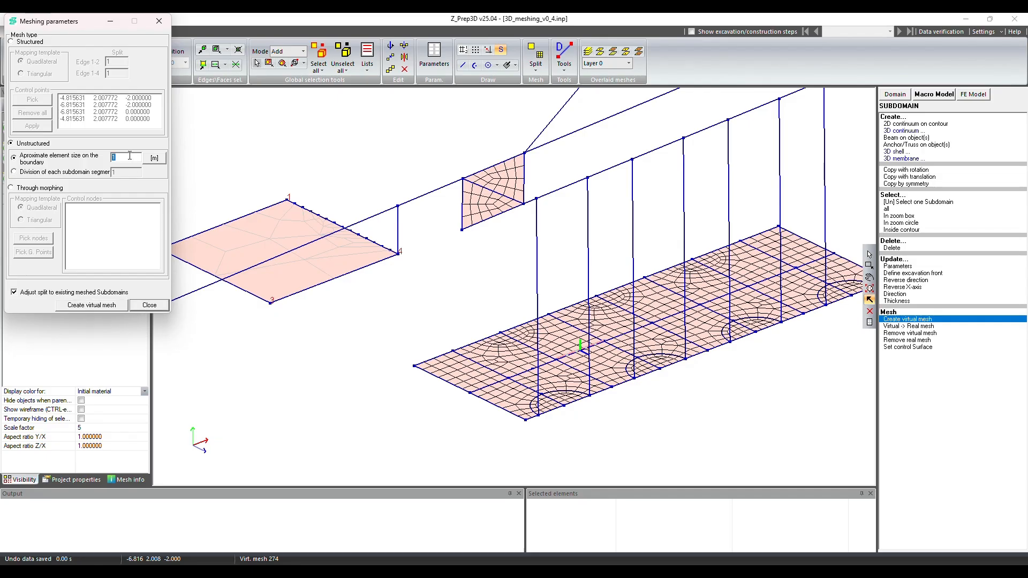
pyautogui.click(106, 310)
pyautogui.click(122, 158)
pyautogui.click(112, 309)
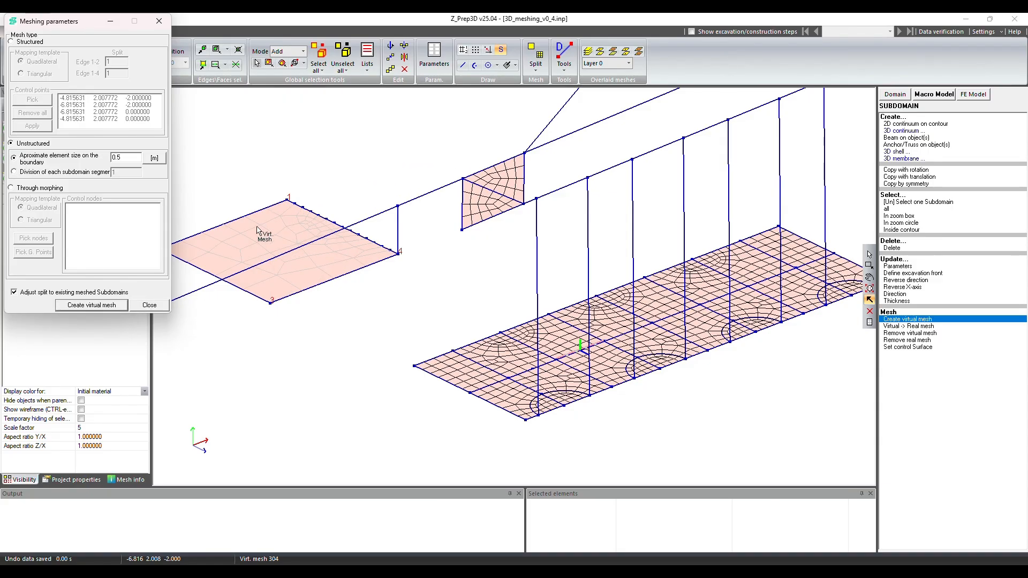
pyautogui.click(149, 305)
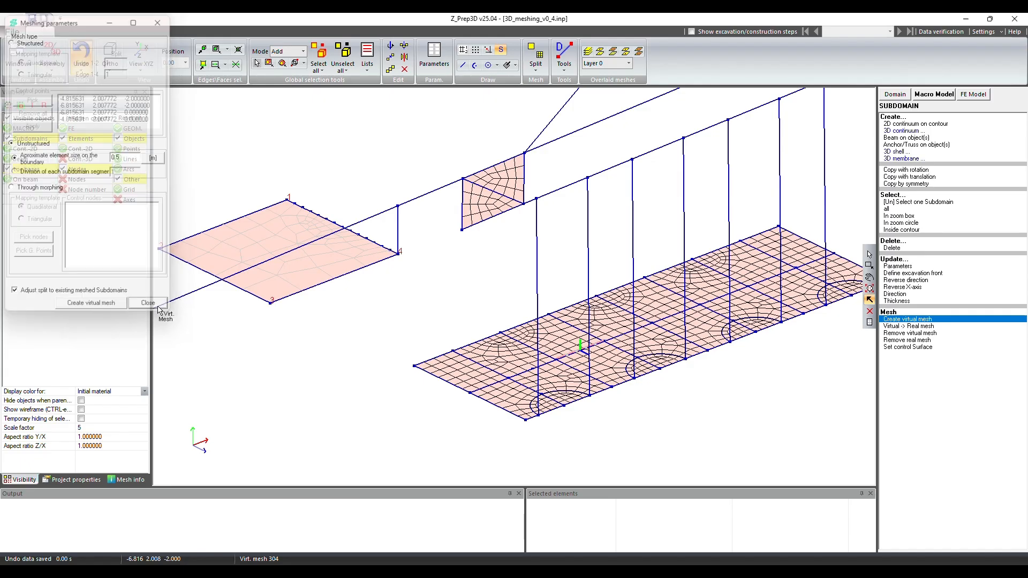
# Move the two points of the 2D subdomain's outer edge by the vector 1, 0, 0
pyautogui.click(269, 62)
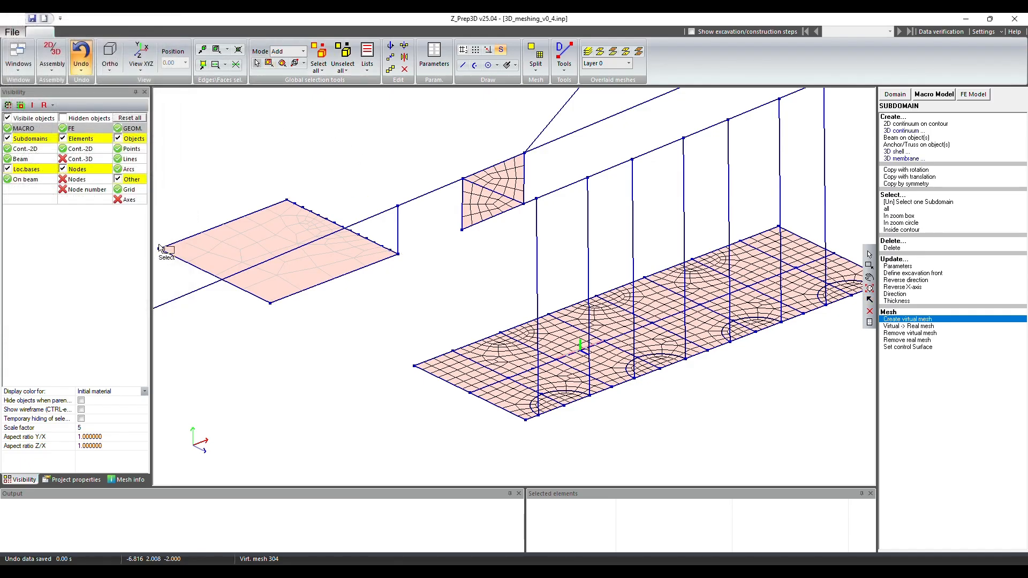
pyautogui.moveTo(155, 241); pyautogui.dragTo(303, 335)
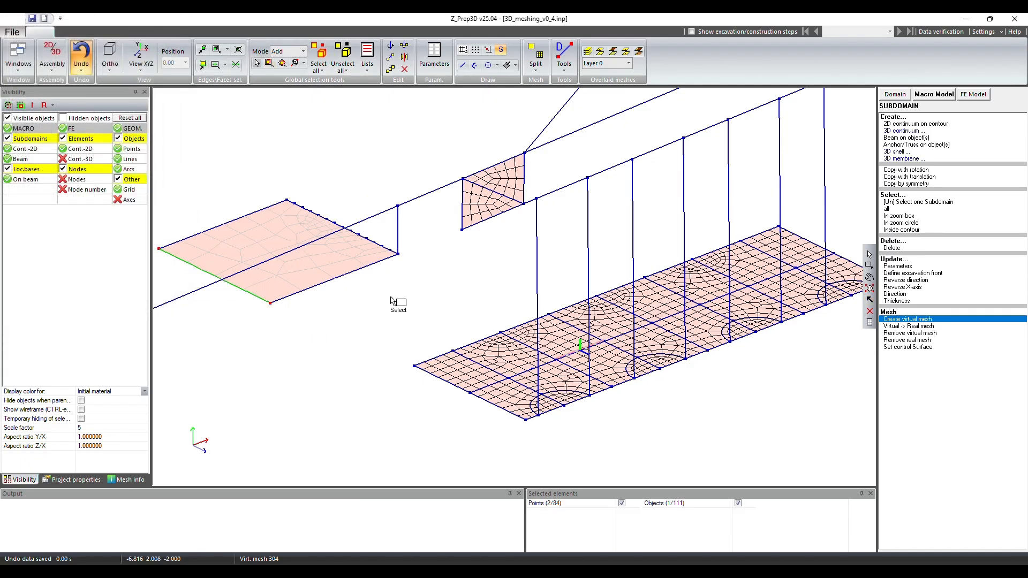
pyautogui.click(935, 95)
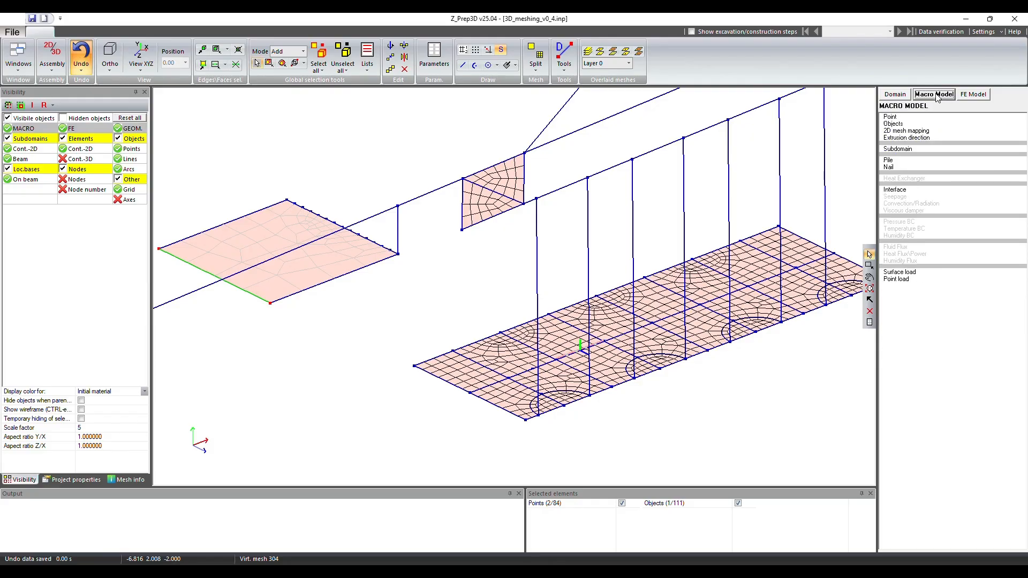
pyautogui.click(891, 119)
pyautogui.click(908, 246)
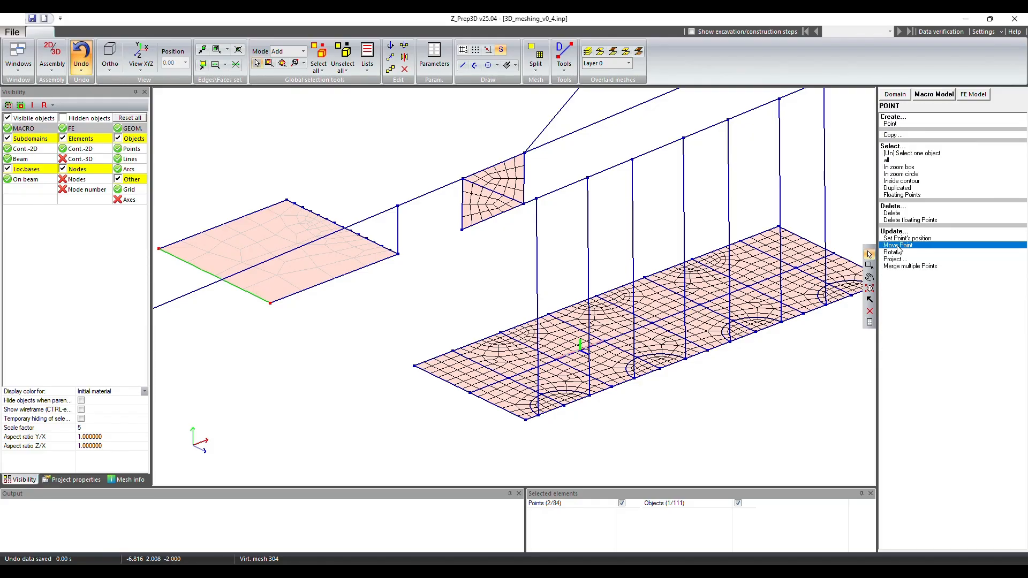
pyautogui.click(526, 317)
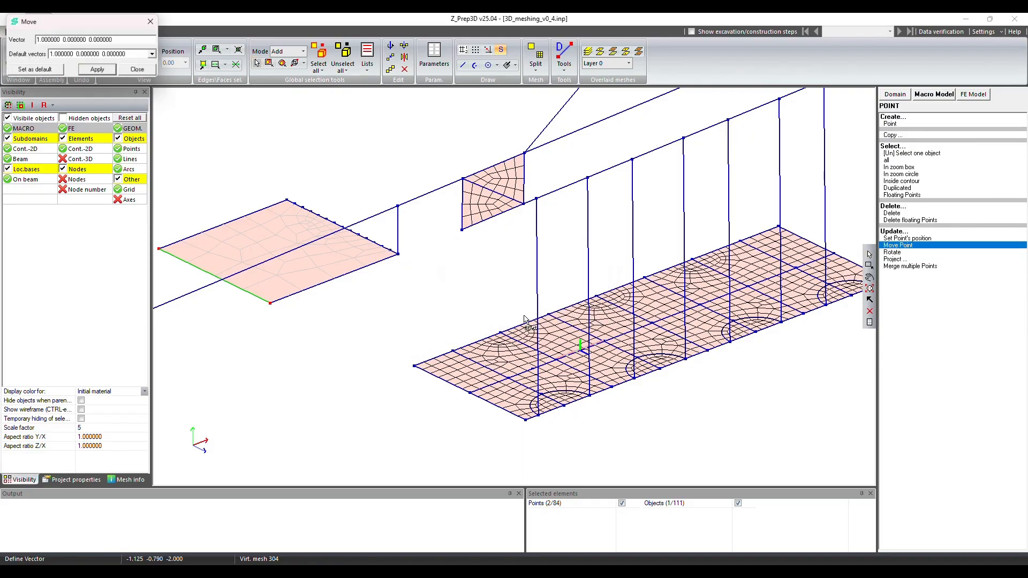
pyautogui.click(100, 71)
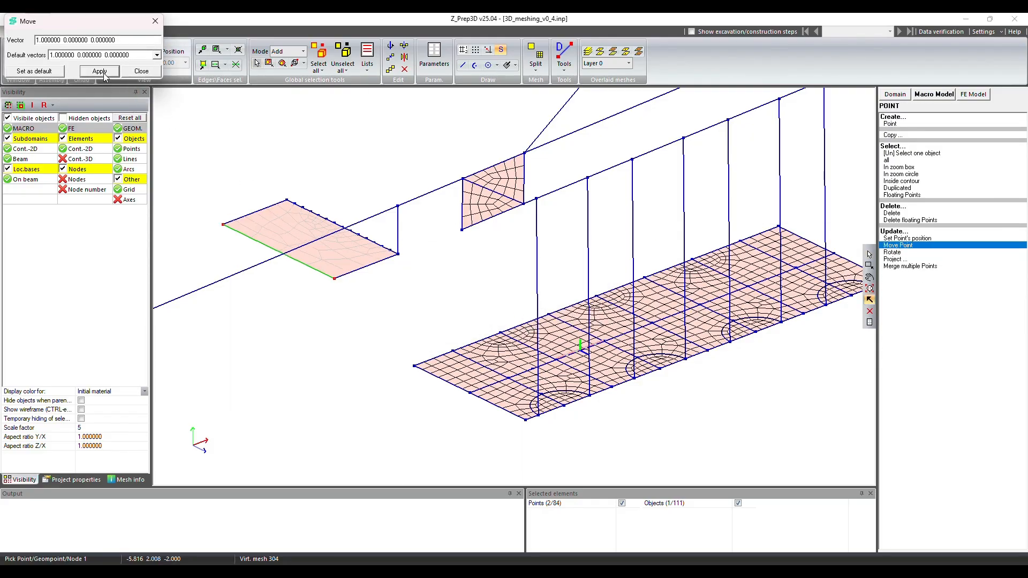
pyautogui.click(141, 71)
# Regenerate the shortened subdomain's unstructured virtual mesh, trying a 1 m approximate boundary element size and ending with 0.4 m
pyautogui.click(934, 95)
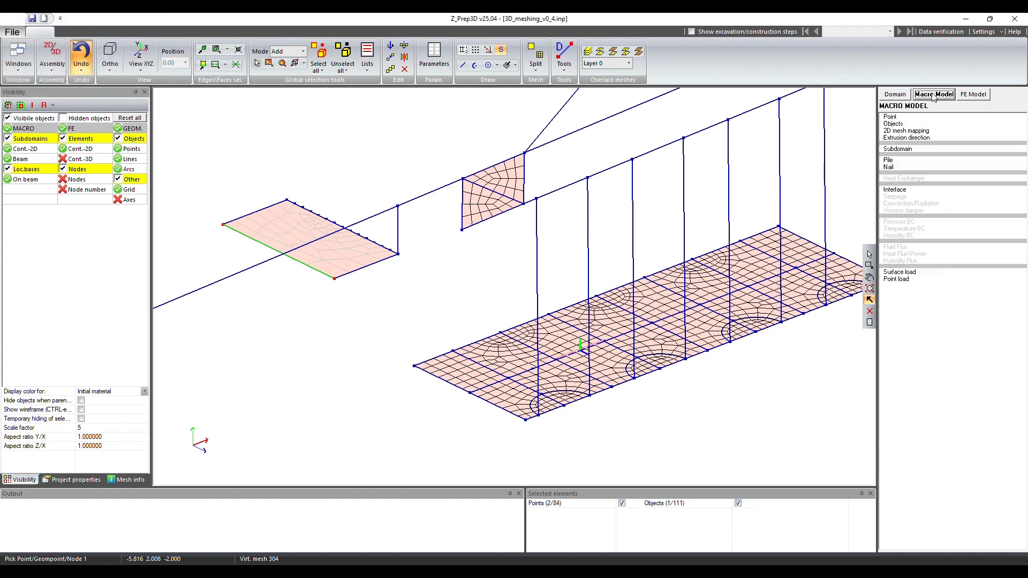
pyautogui.click(899, 150)
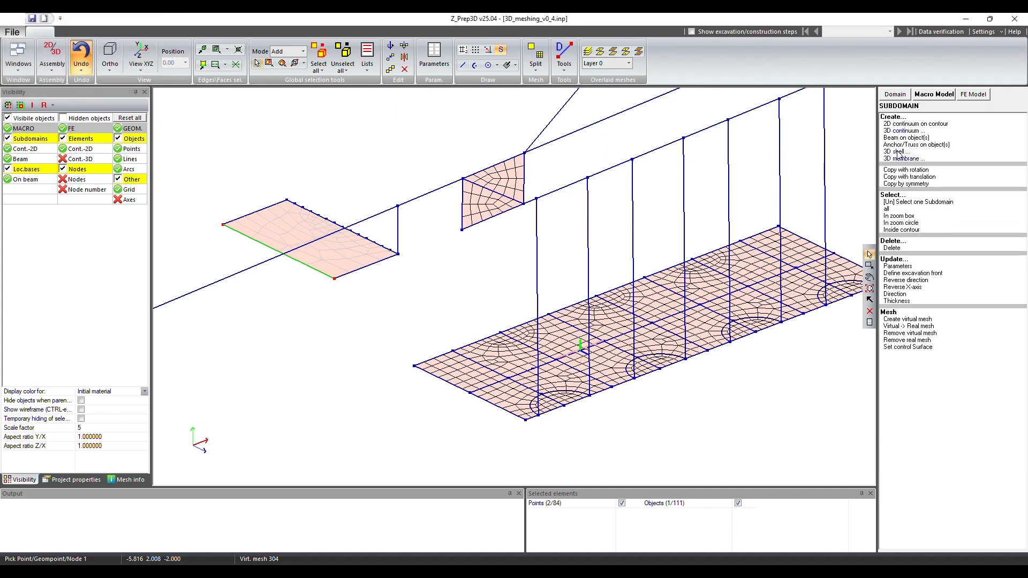
pyautogui.click(913, 320)
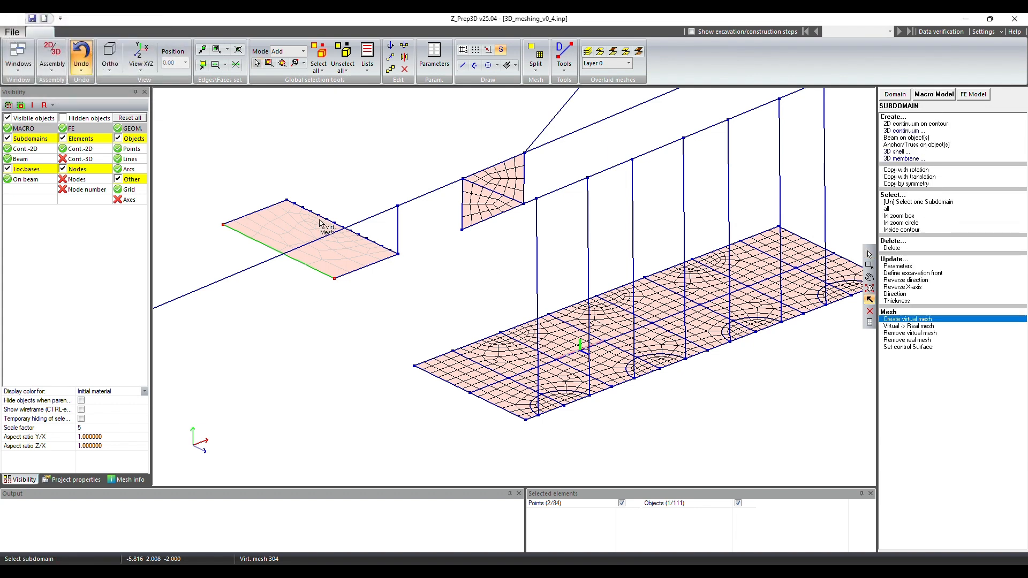
pyautogui.click(93, 308)
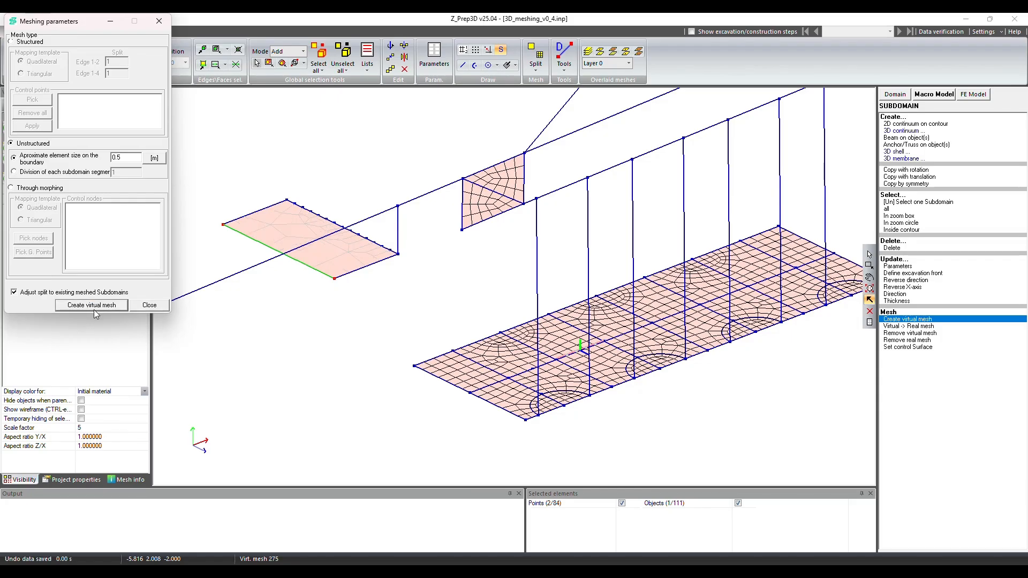
pyautogui.doubleClick(127, 156)
pyautogui.write('1')
pyautogui.click(103, 309)
pyautogui.click(129, 157)
pyautogui.click(110, 309)
pyautogui.click(128, 156)
pyautogui.click(134, 159)
pyautogui.click(119, 305)
pyautogui.click(151, 306)
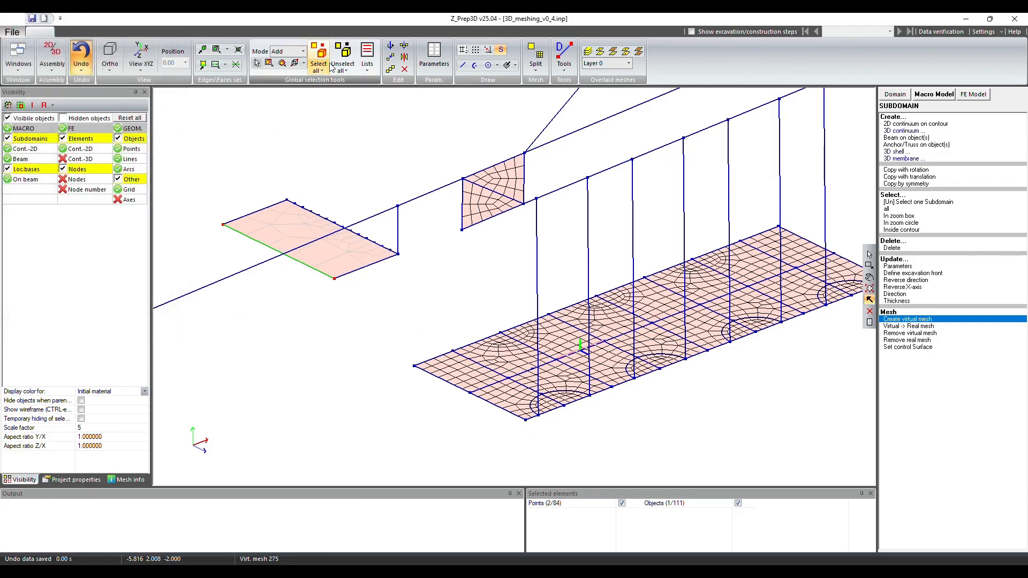
# Clear the selection and draw two connected lines from the subdomain's outer corner, with relative offsets @-1 and @0 0 2
pyautogui.click(346, 56)
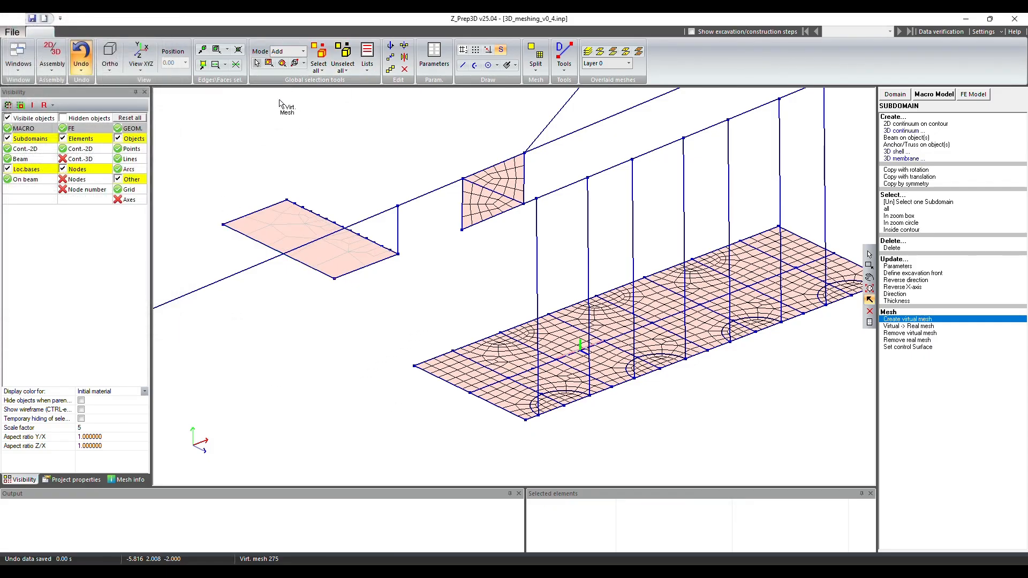
pyautogui.click(462, 64)
pyautogui.click(223, 224)
pyautogui.write('@')
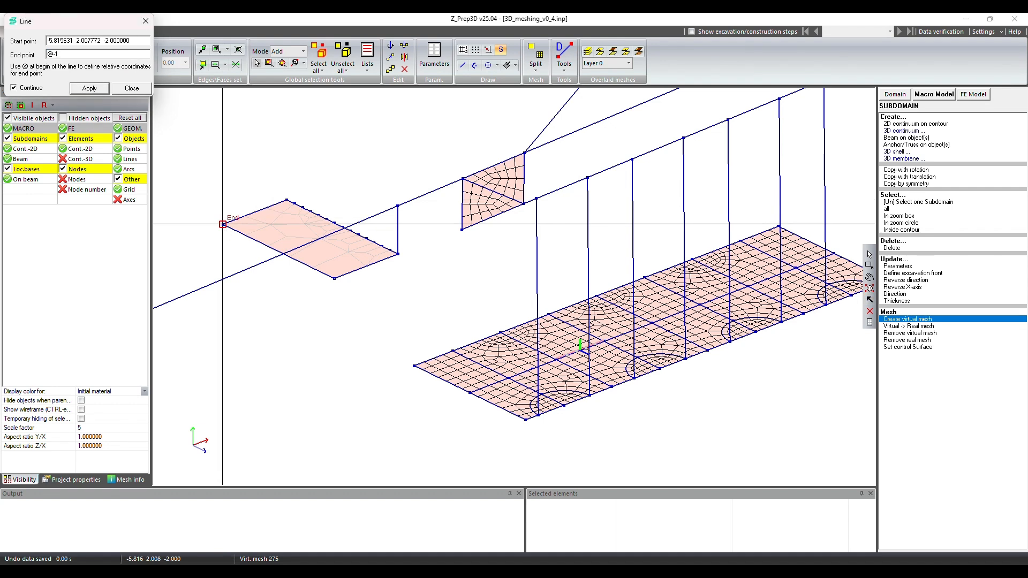
pyautogui.write('-1')
pyautogui.press('Return')
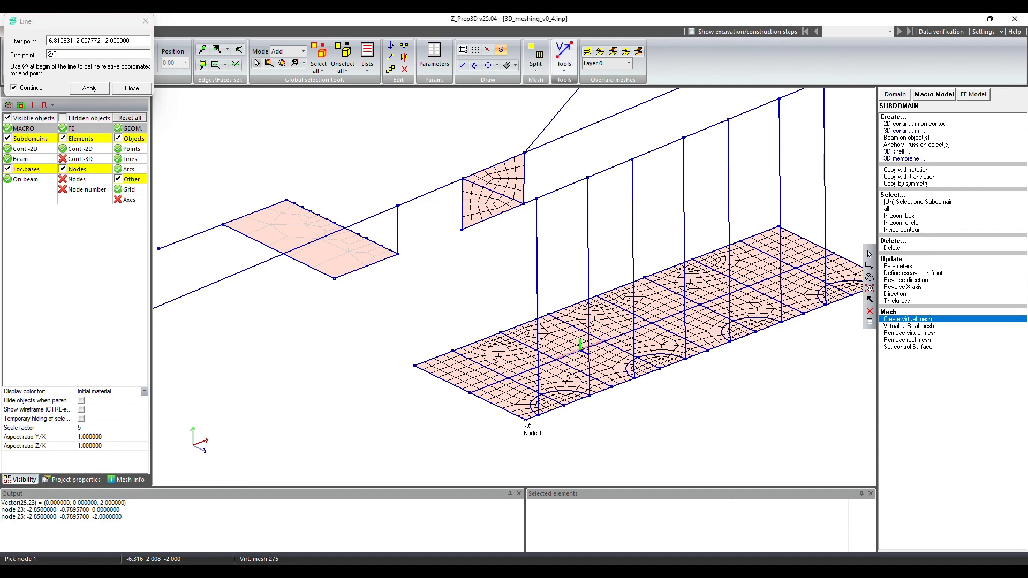
pyautogui.click(86, 53)
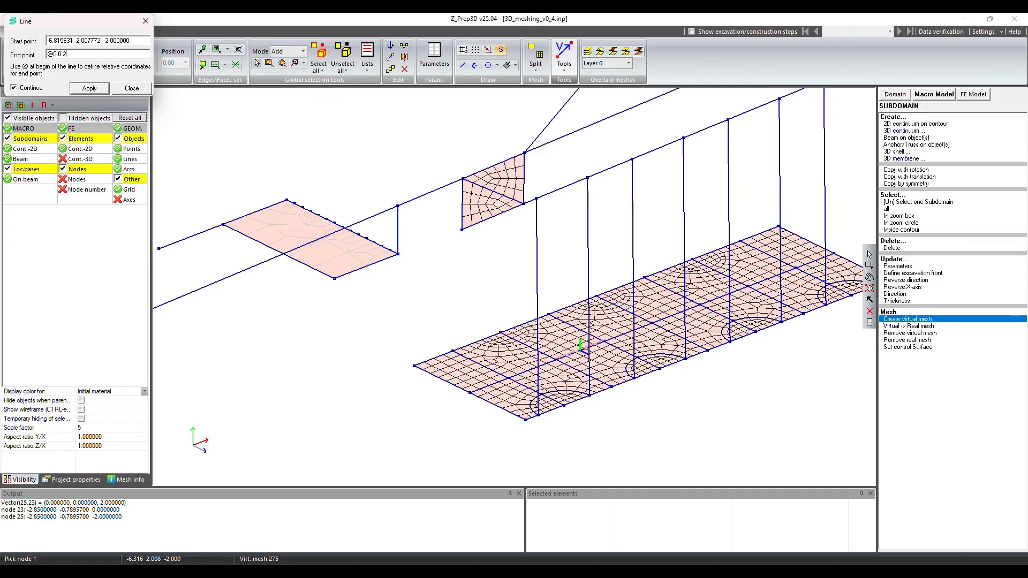
pyautogui.write('0 2')
pyautogui.press('Return')
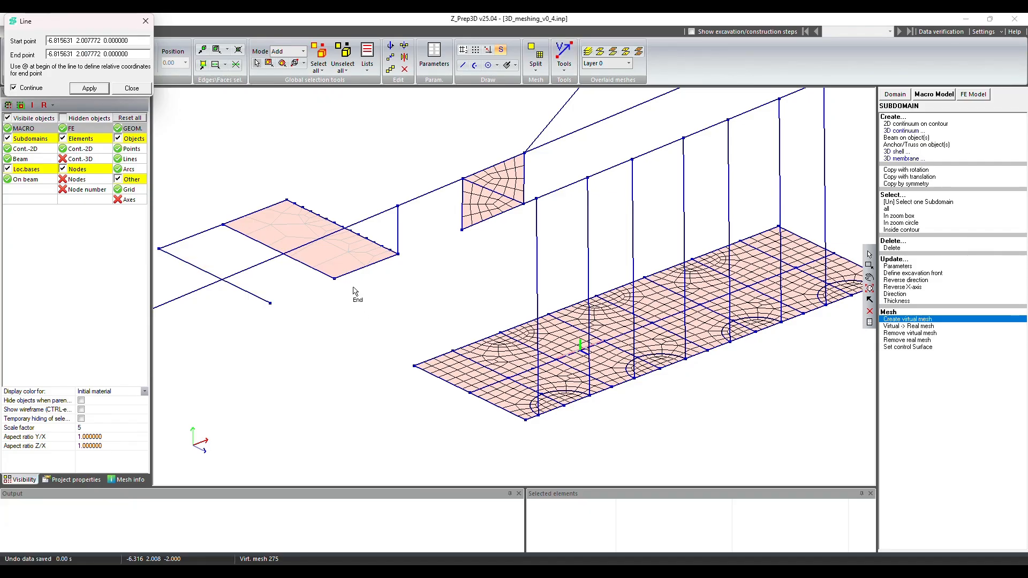
# Close the rectangular outline with a line from the free line end to the subdomain's other outer corner
pyautogui.click(335, 278)
pyautogui.click(131, 88)
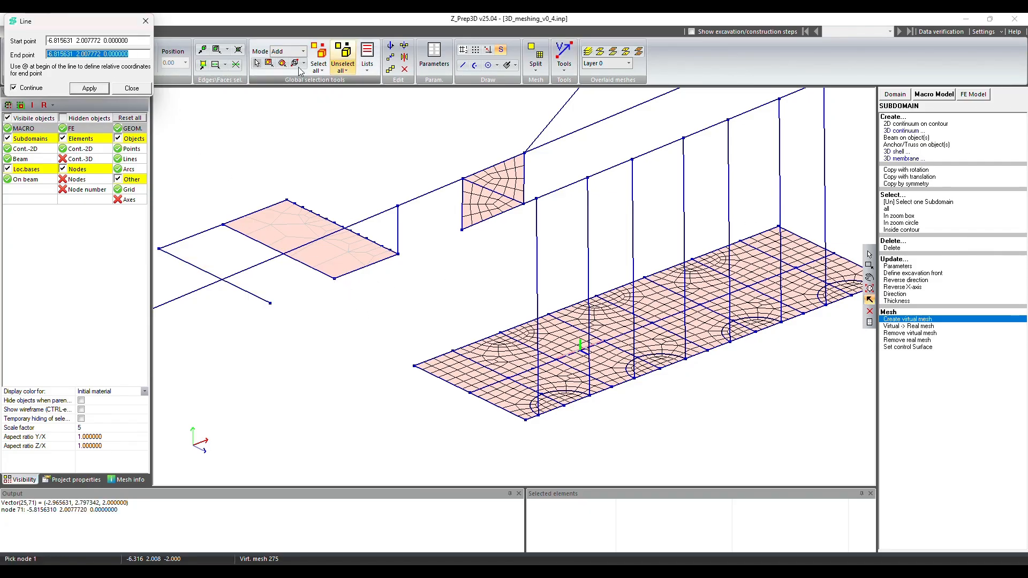
pyautogui.click(461, 65)
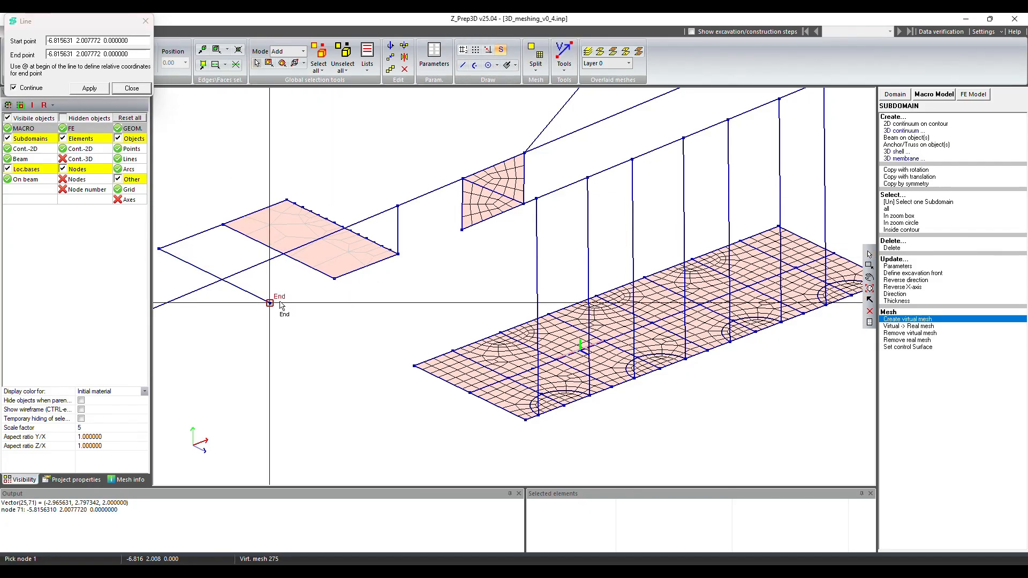
pyautogui.click(329, 288)
pyautogui.press('Escape')
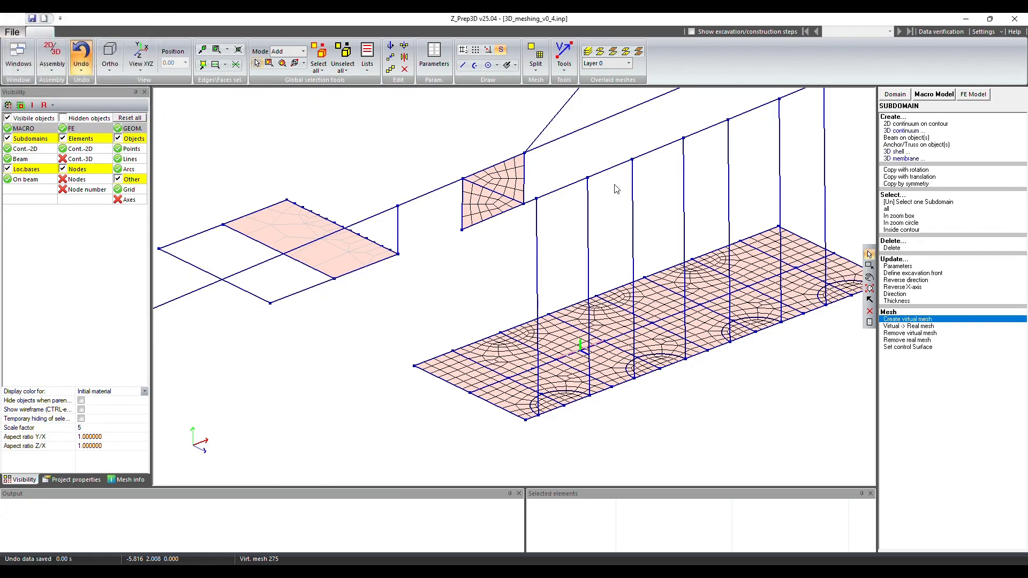
# Create a 2D continuum subdomain on the contour formed by the three new lines and the shared edge, and clear the selection
pyautogui.moveTo(159, 222); pyautogui.dragTo(340, 350)
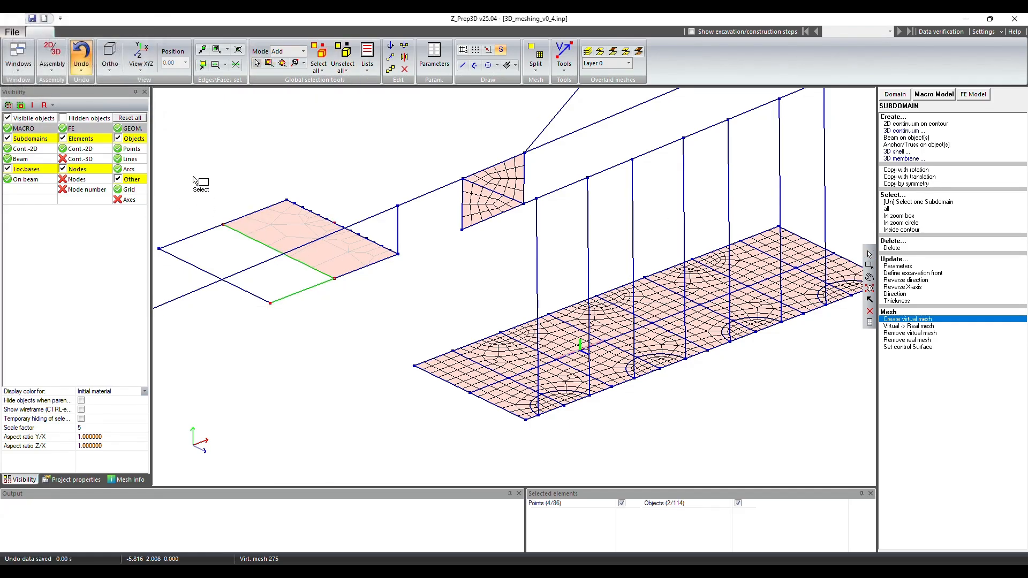
pyautogui.click(185, 241)
pyautogui.click(185, 260)
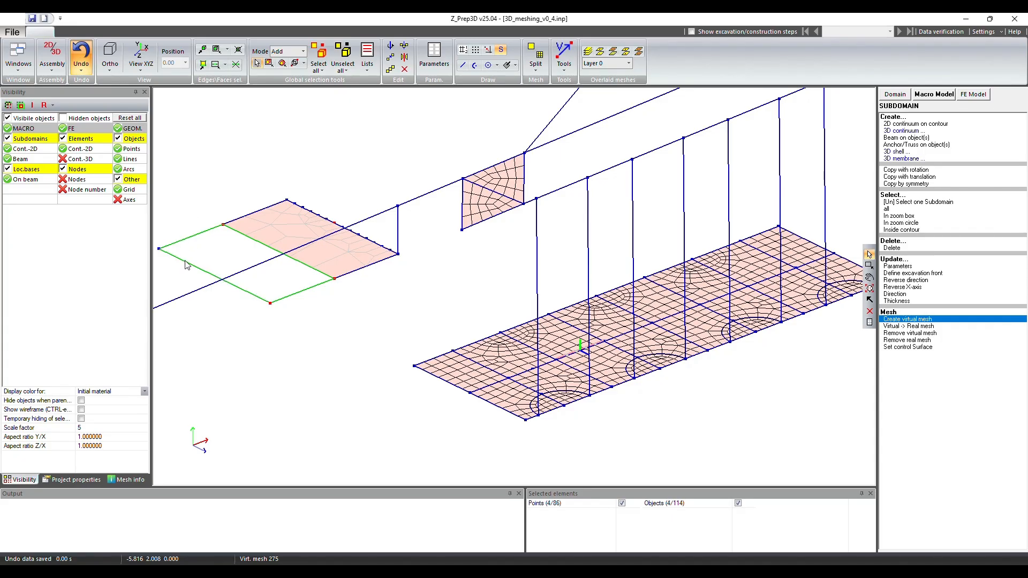
pyautogui.click(901, 125)
pyautogui.click(343, 54)
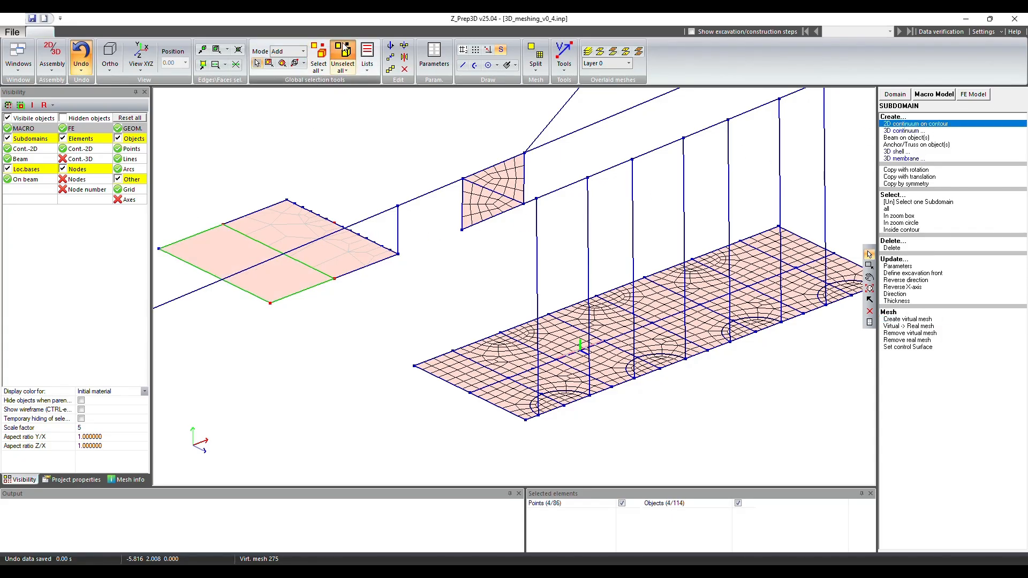
# Create an unstructured virtual mesh on the new outer subdomain with an approximate boundary element size of 2 m
pyautogui.click(907, 320)
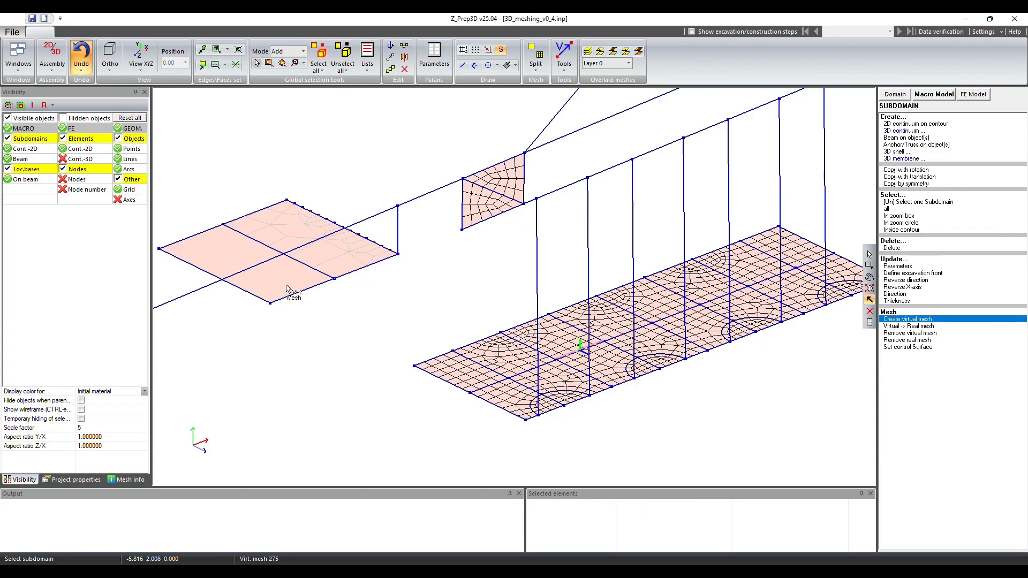
pyautogui.click(242, 258)
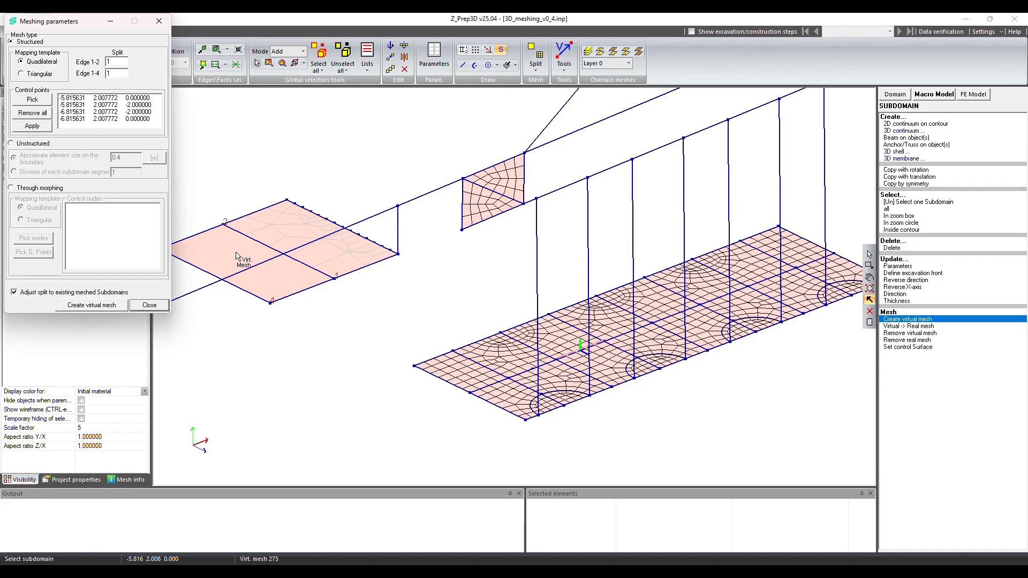
pyautogui.click(12, 143)
pyautogui.write('2')
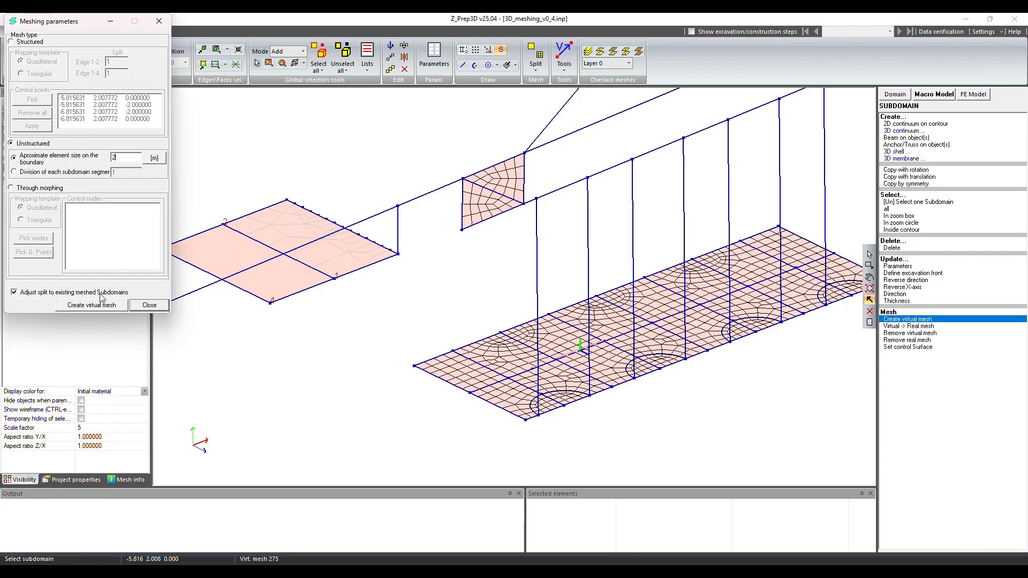
pyautogui.click(111, 307)
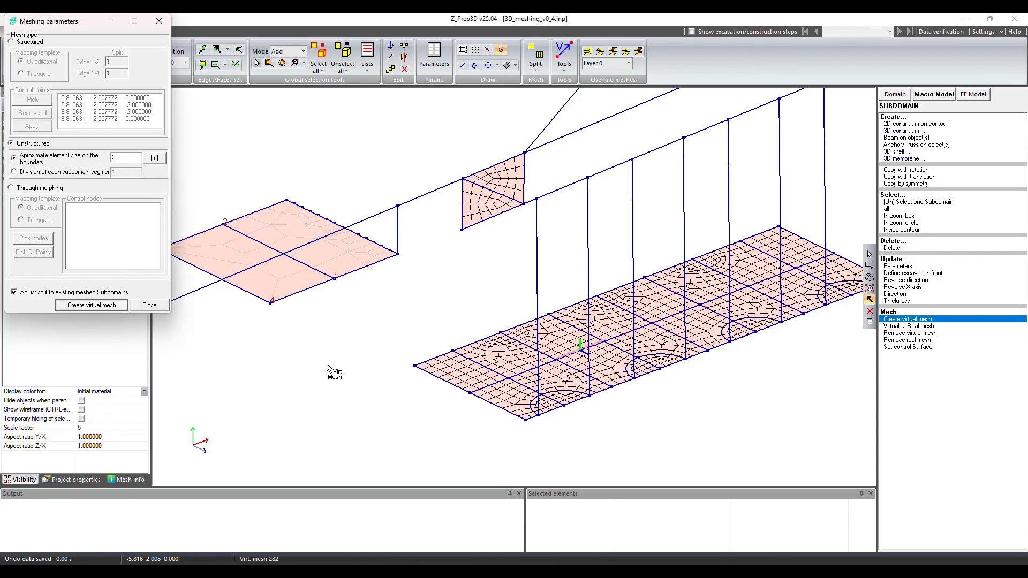
pyautogui.click(149, 305)
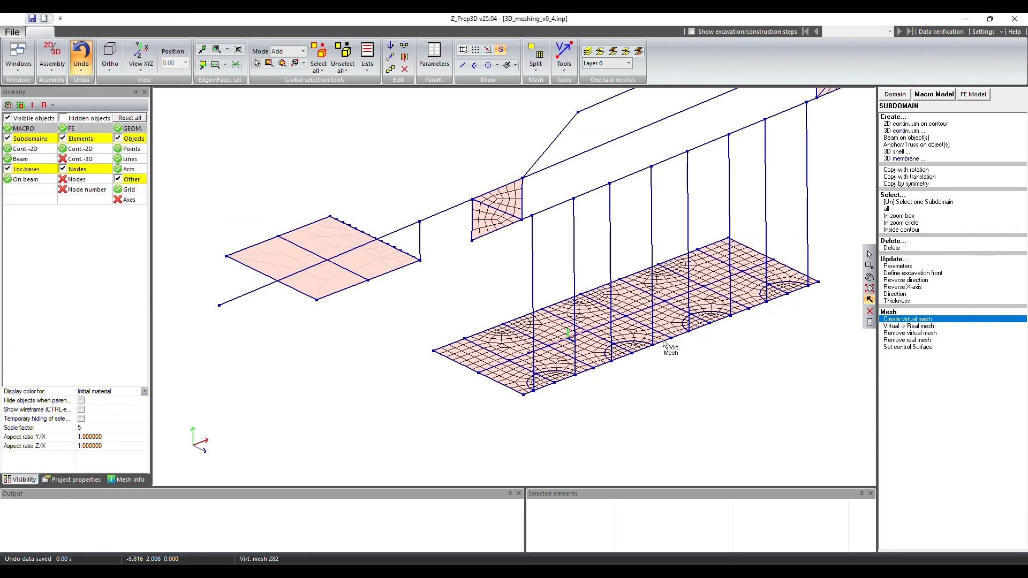
# Convert the virtual meshes of both adjoining 2D subdomains to real meshes and select all their faces
pyautogui.click(906, 326)
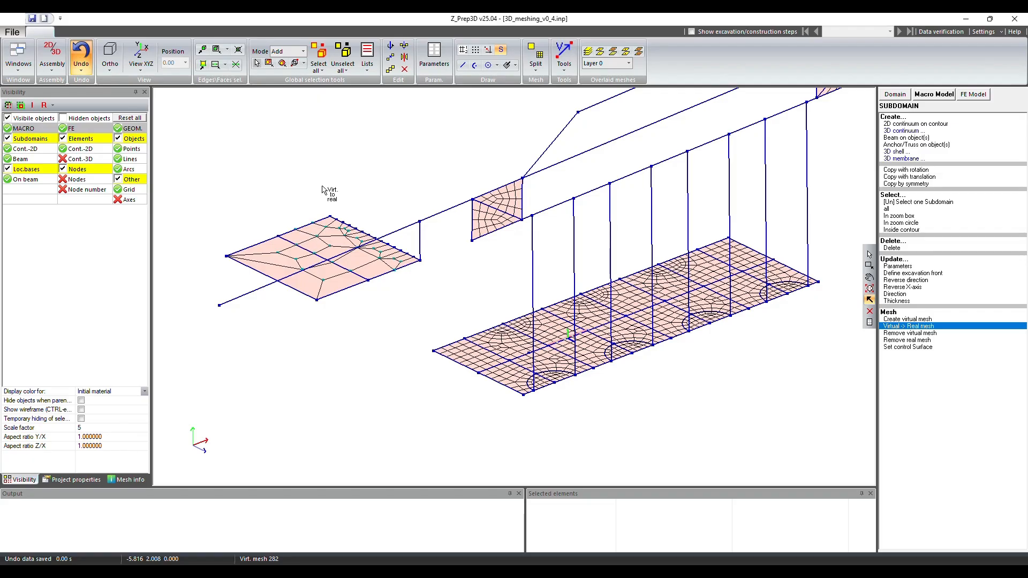
pyautogui.click(869, 277)
pyautogui.moveTo(396, 351); pyautogui.dragTo(336, 323)
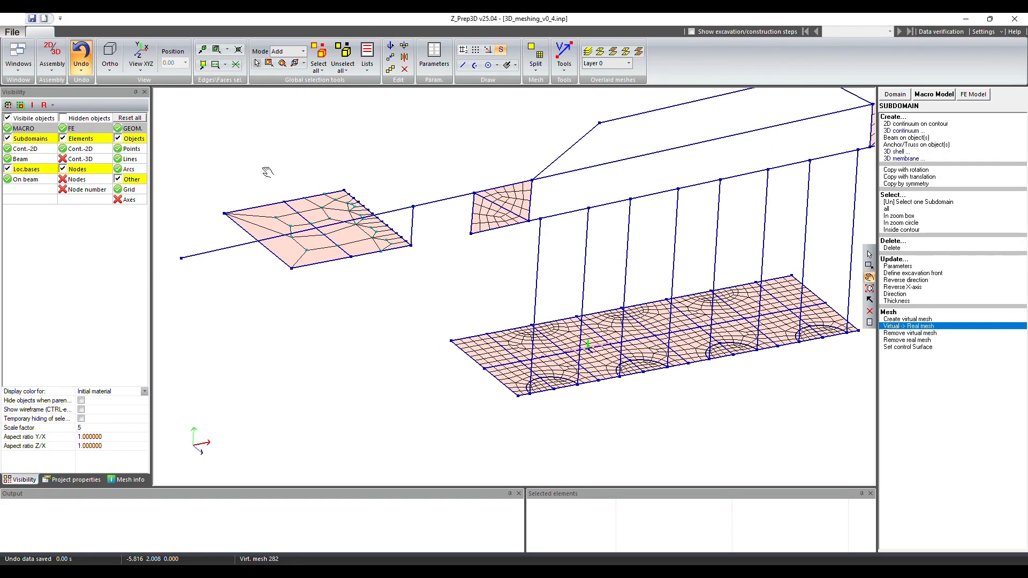
pyautogui.click(257, 63)
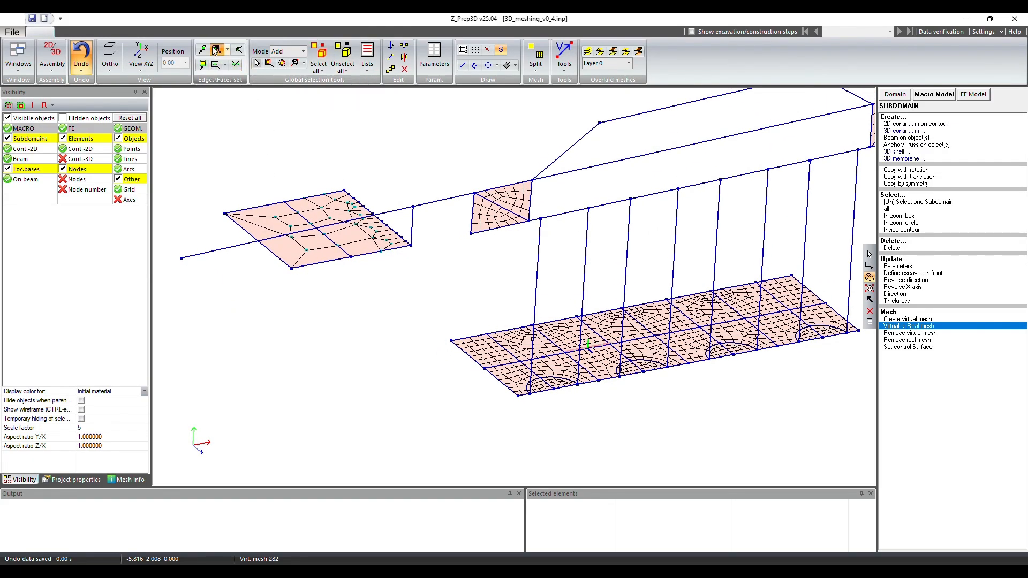
pyautogui.moveTo(186, 169); pyautogui.dragTo(419, 300)
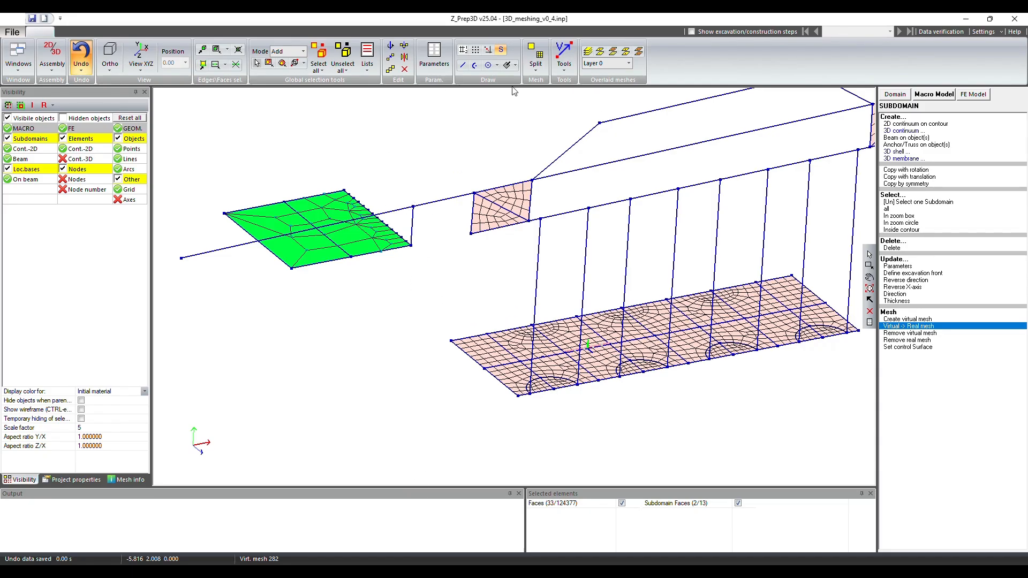
# Measure the vector between the lower and upper end nodes of the short vertical line beside the subdomain
pyautogui.click(564, 59)
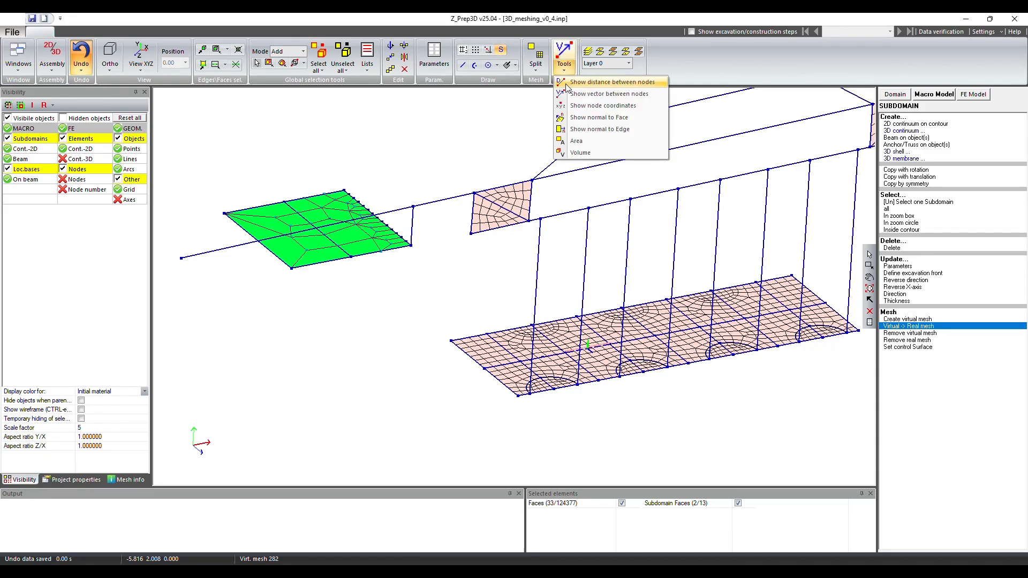
pyautogui.click(589, 95)
pyautogui.click(412, 247)
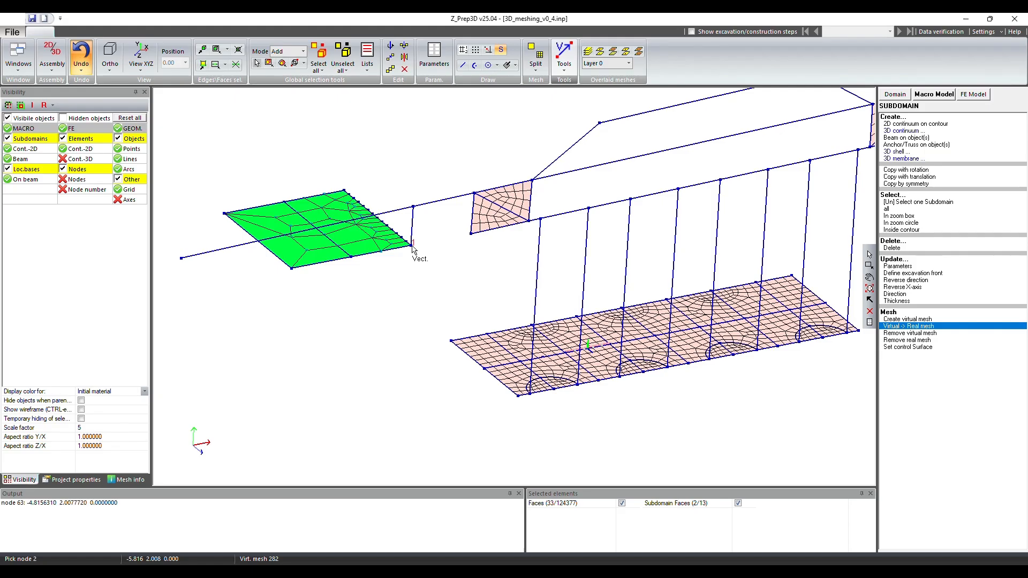
pyautogui.click(415, 209)
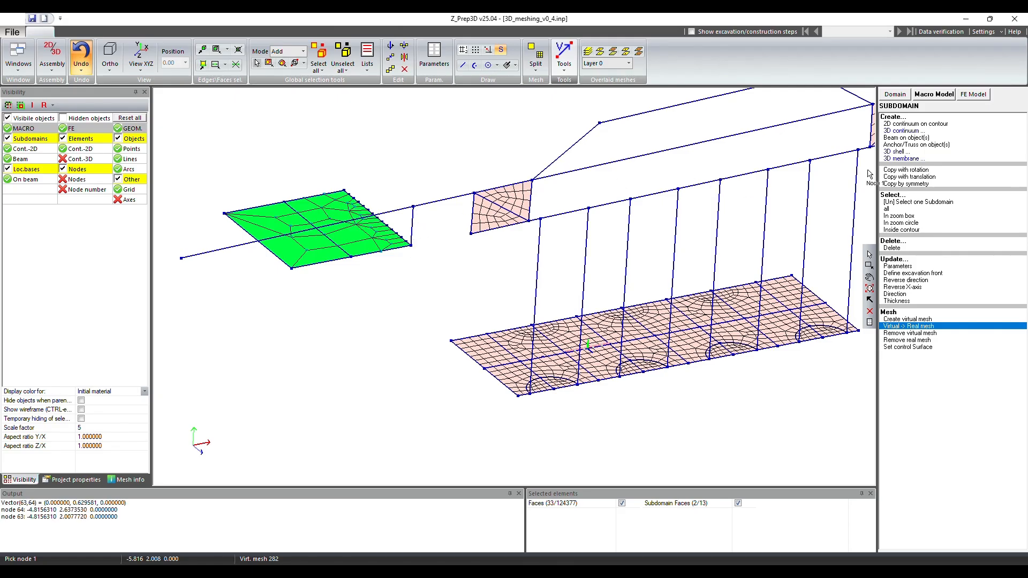
# Extrude all selected faces into 3D continuum elements by translation along the measured upward vector, using one step
pyautogui.click(970, 96)
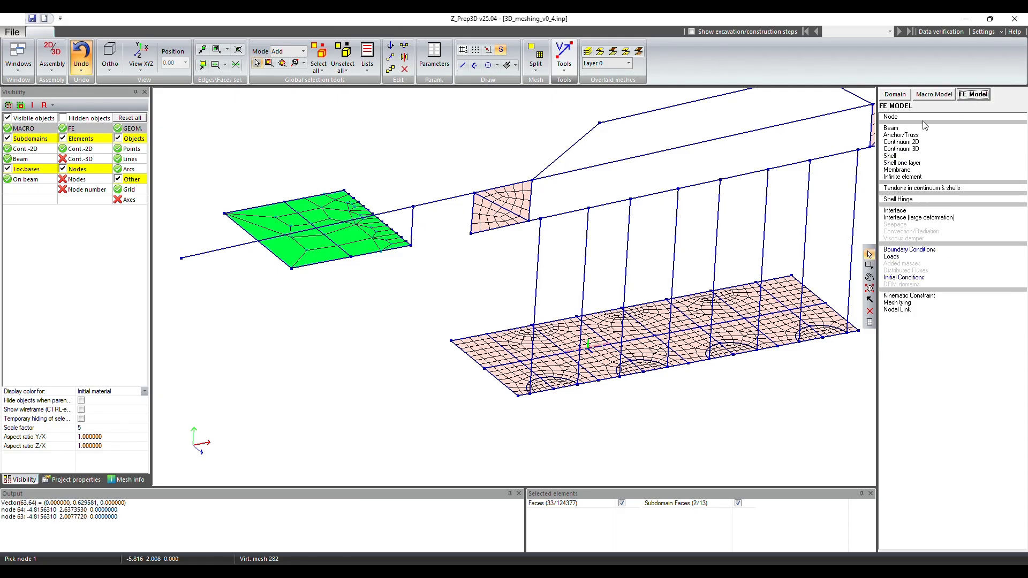
pyautogui.click(904, 150)
pyautogui.click(921, 183)
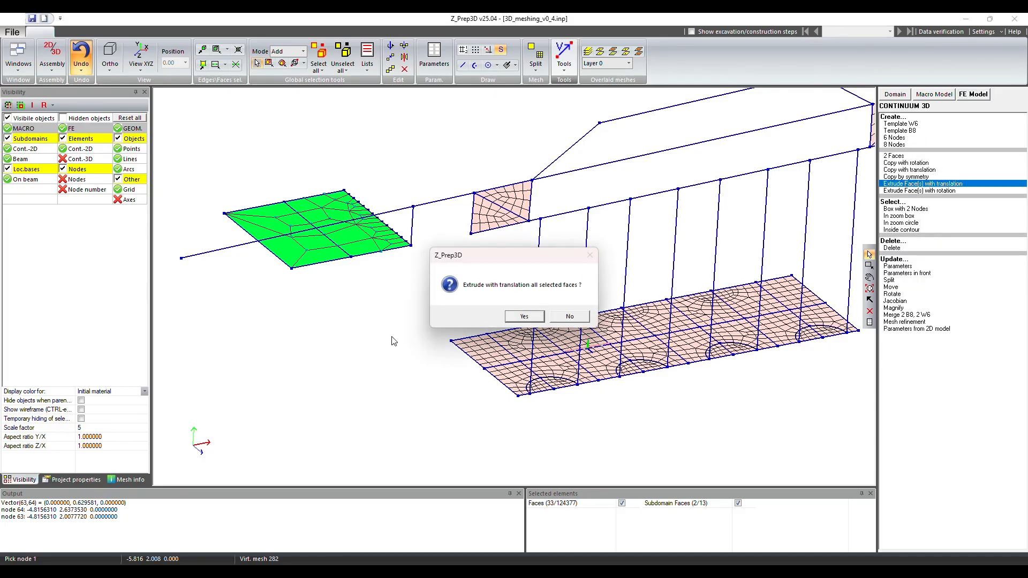
pyautogui.click(526, 314)
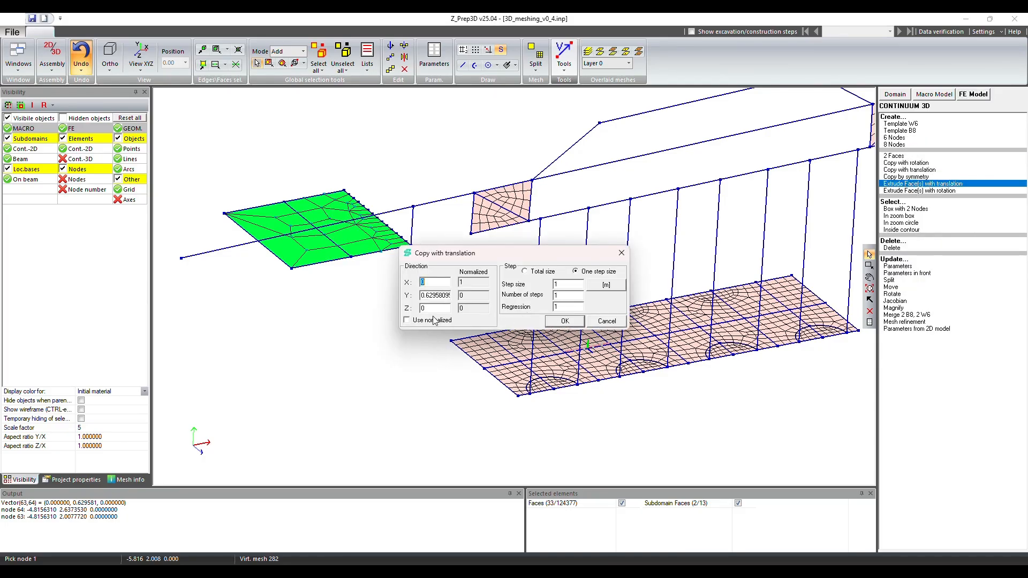
pyautogui.click(564, 321)
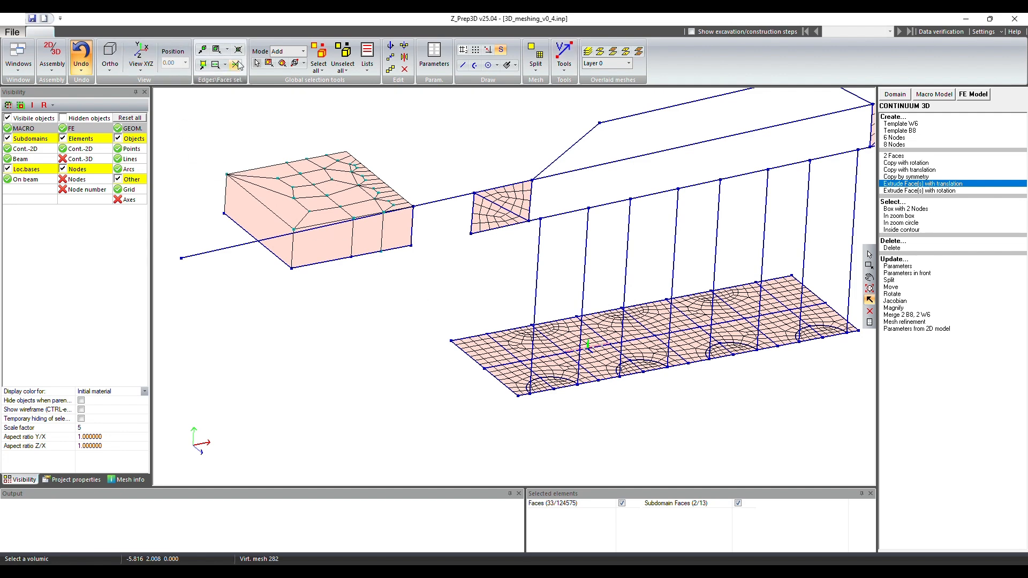
pyautogui.click(920, 185)
pyautogui.click(525, 315)
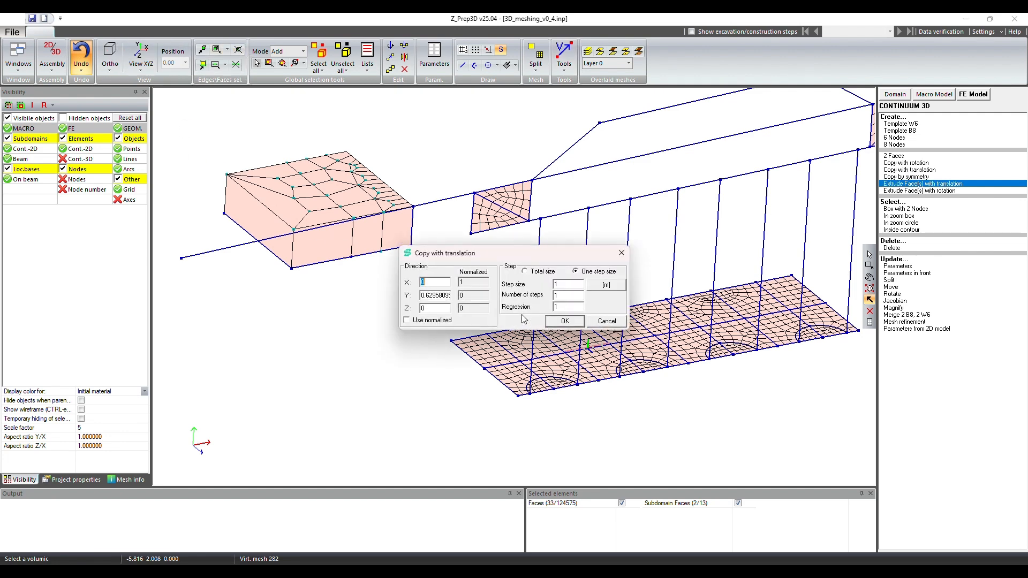
pyautogui.click(607, 321)
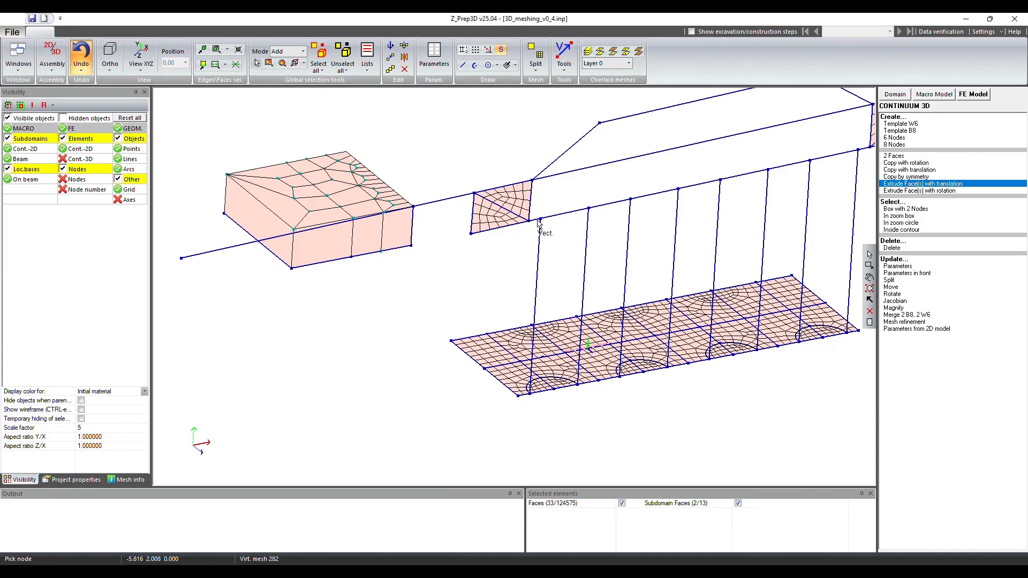
# Measure the vector from the subdomain's lower corner node to the base corner node, and extrude the selected faces downward with X 0 and Y -2.797342
pyautogui.click(412, 247)
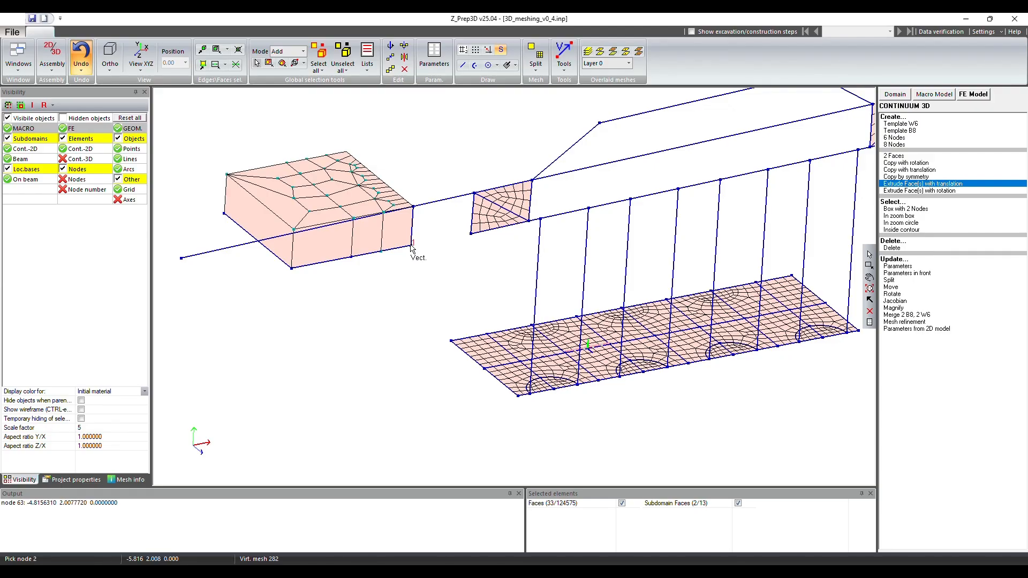
pyautogui.click(519, 397)
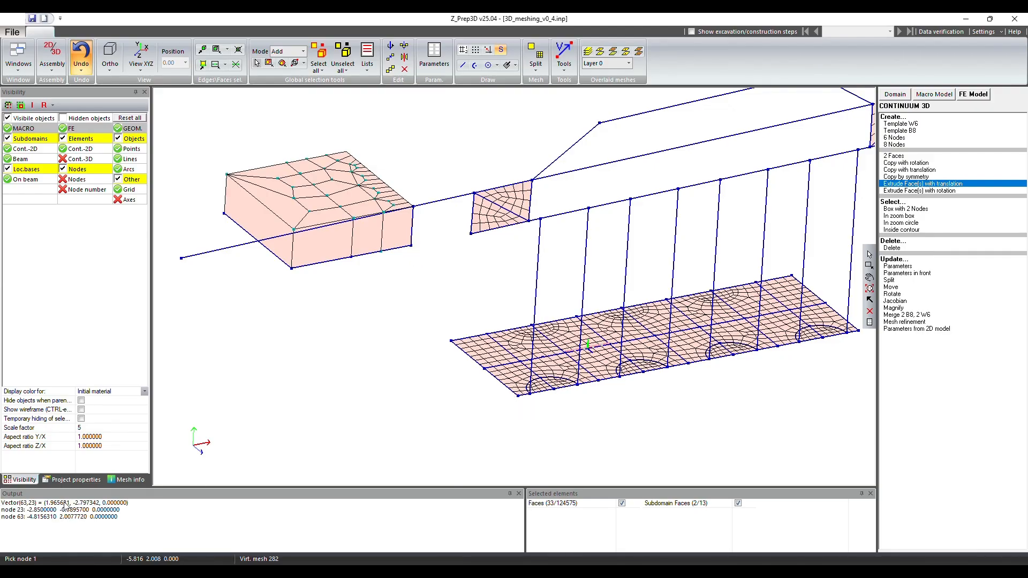
pyautogui.click(909, 184)
pyautogui.click(519, 318)
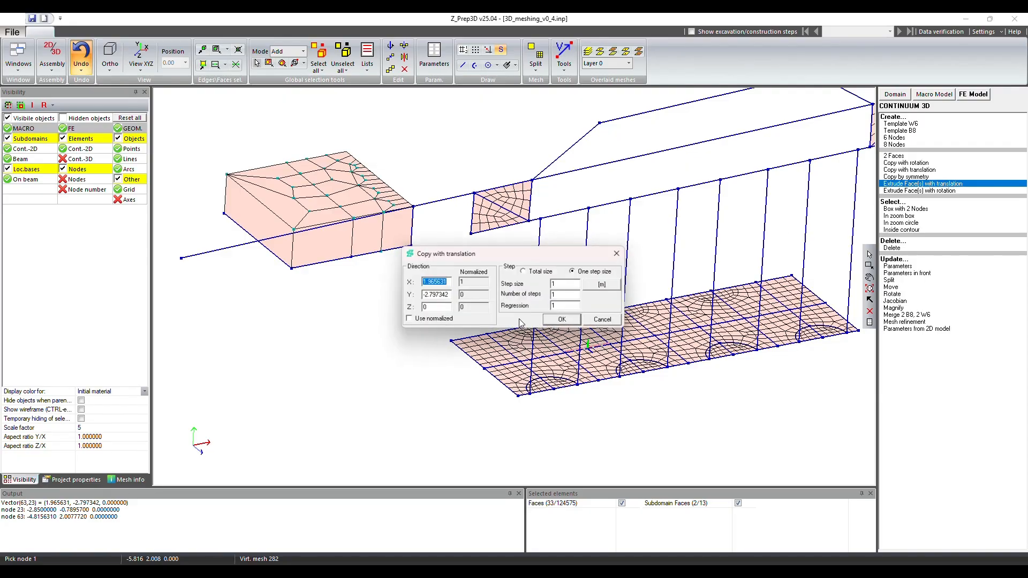
pyautogui.write('0')
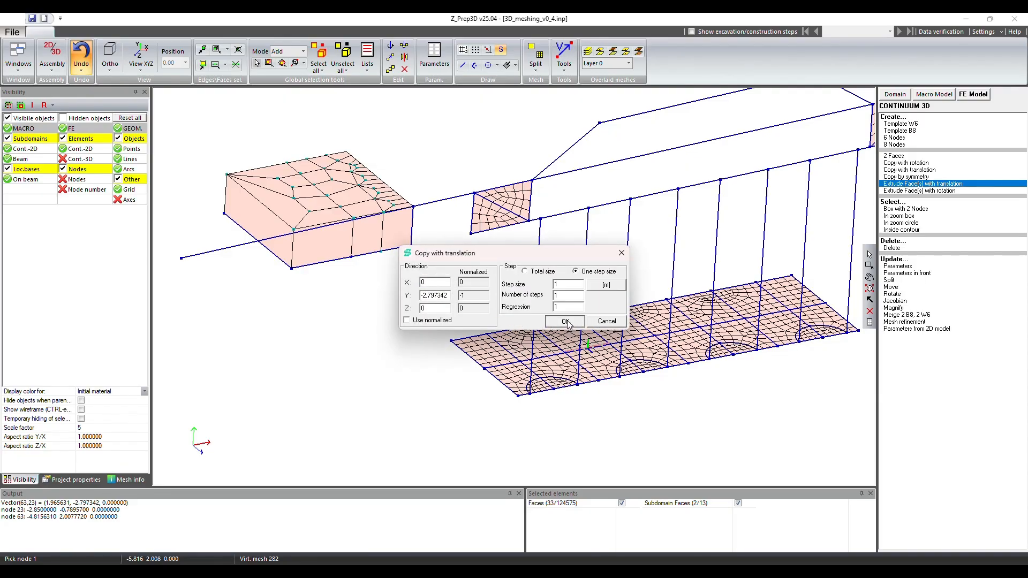
pyautogui.click(565, 322)
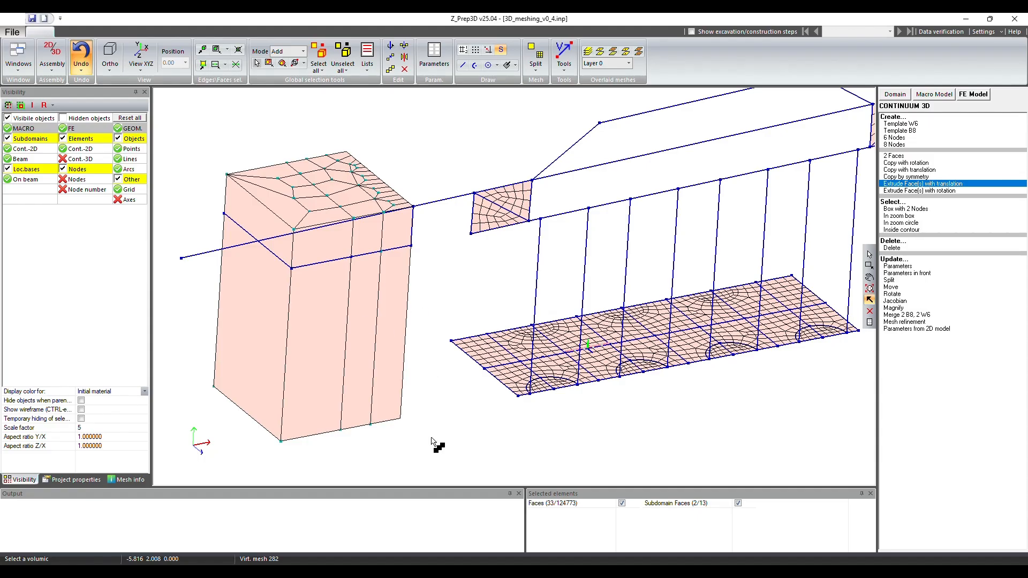
# Display the nodes and draw a vertical line from the subdomain's outer front corner up to the top corner node of the extruded block
pyautogui.click(869, 277)
pyautogui.moveTo(514, 343); pyautogui.dragTo(345, 309)
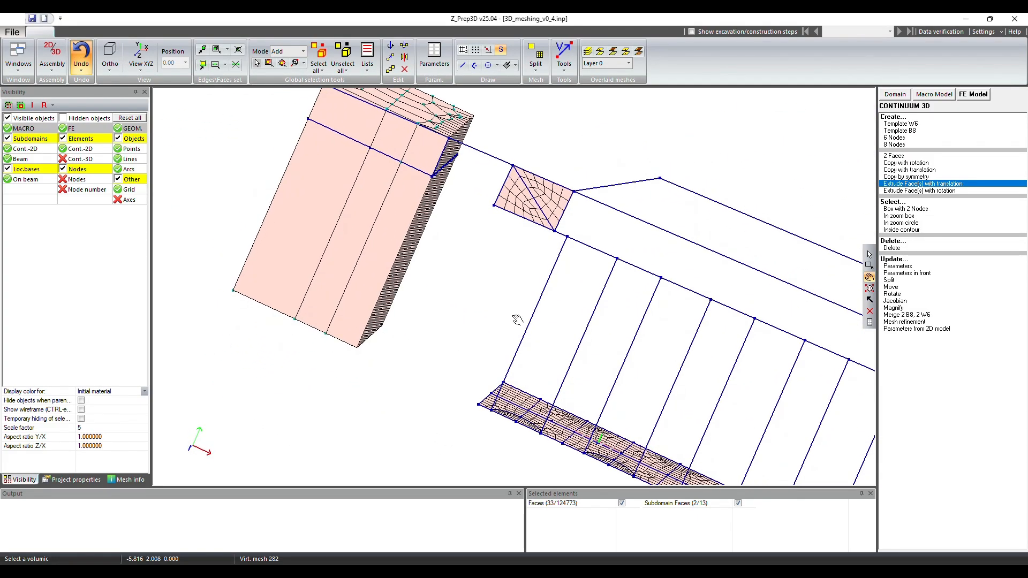
pyautogui.moveTo(517, 319); pyautogui.dragTo(433, 364)
pyautogui.moveTo(389, 416); pyautogui.dragTo(566, 289)
pyautogui.scroll(5, 546, 296)
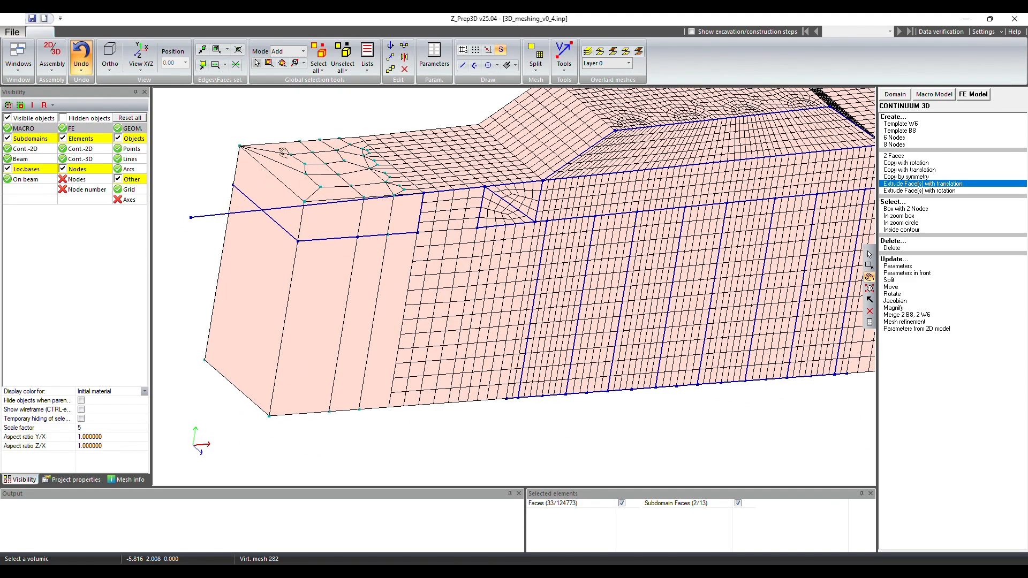
pyautogui.scroll(2, 454, 183)
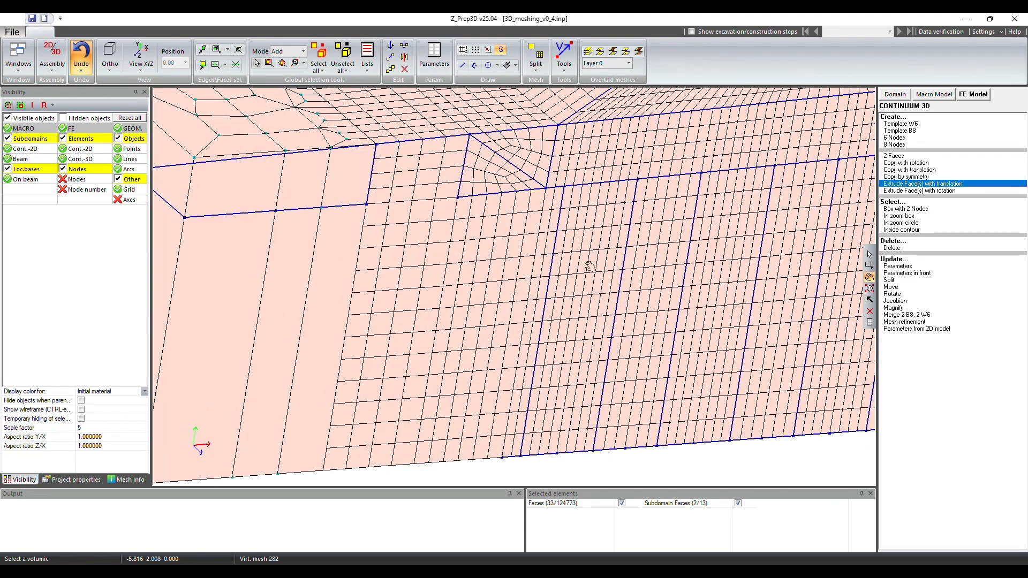
pyautogui.moveTo(585, 264); pyautogui.dragTo(488, 329)
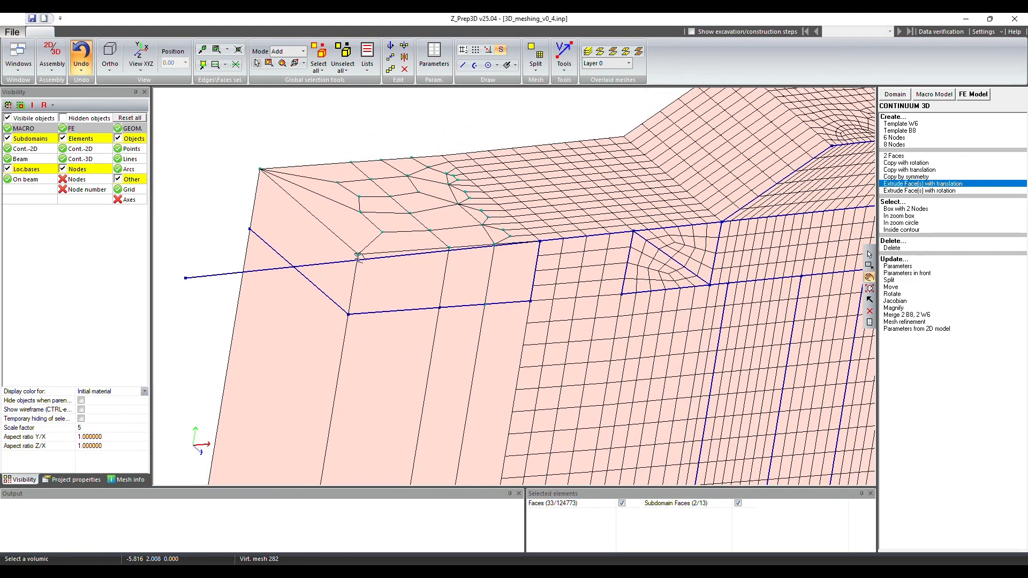
pyautogui.rightClick(362, 261)
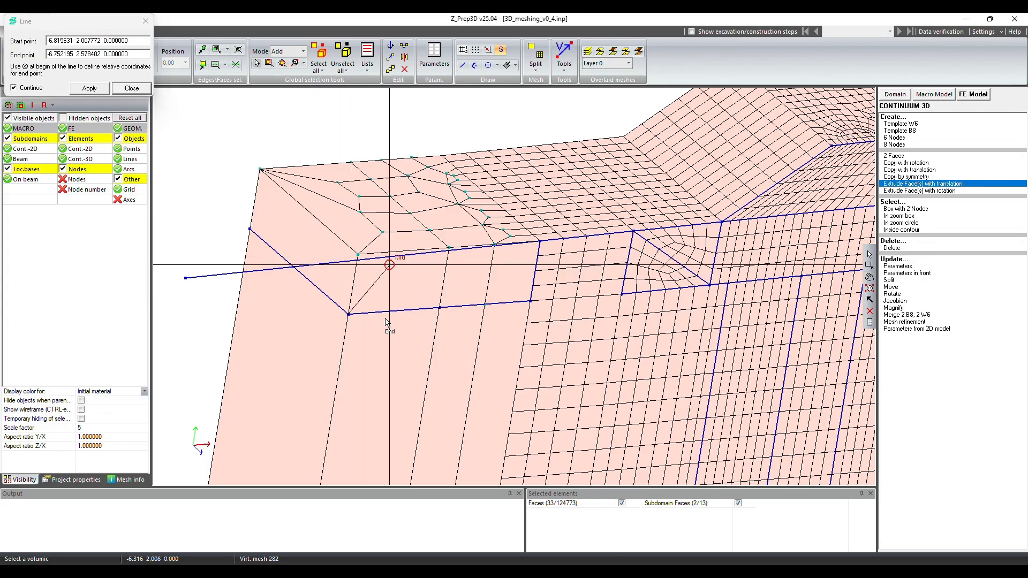
pyautogui.press('n')
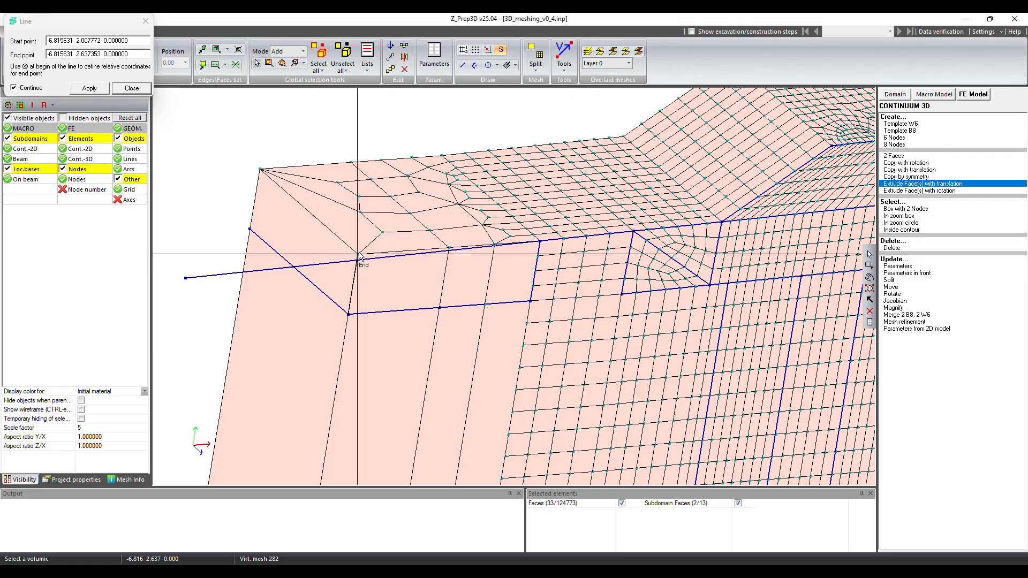
pyautogui.click(357, 255)
pyautogui.press('Escape')
# Create an auxiliary plane from three nodes/points: two along the sloping ground line and one at the rear of the top surface
pyautogui.click(515, 66)
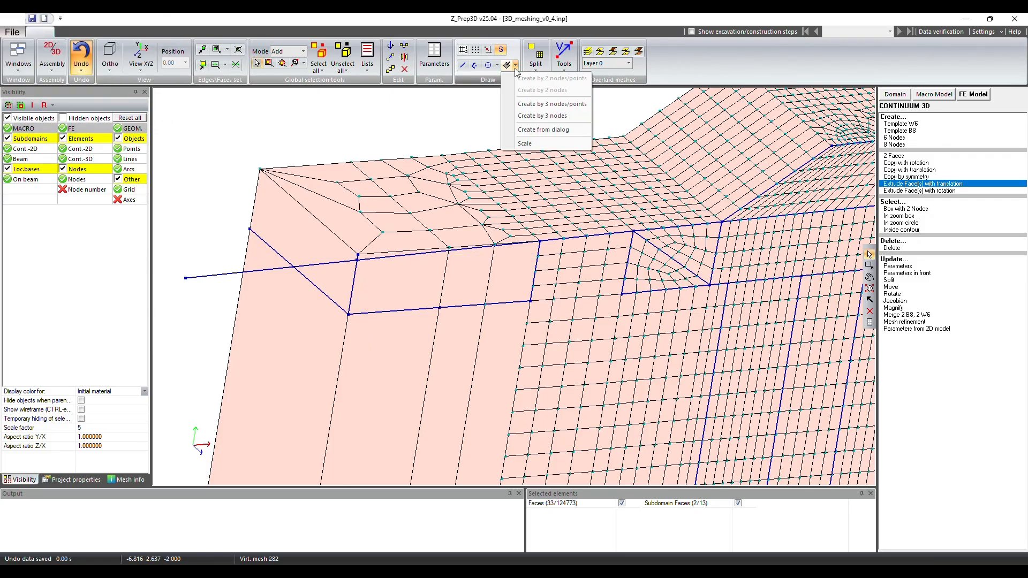
pyautogui.click(531, 102)
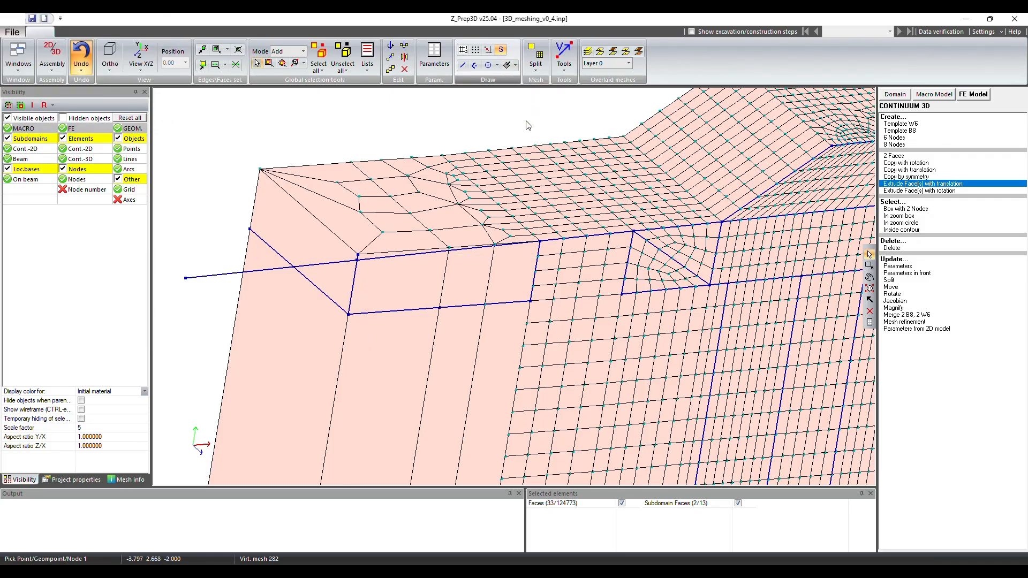
pyautogui.click(357, 256)
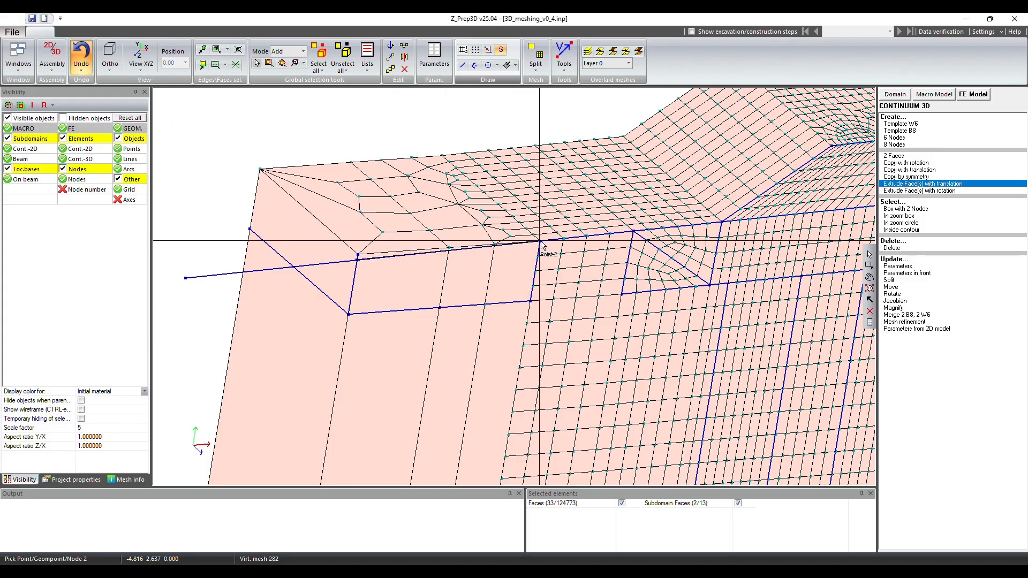
pyautogui.click(442, 155)
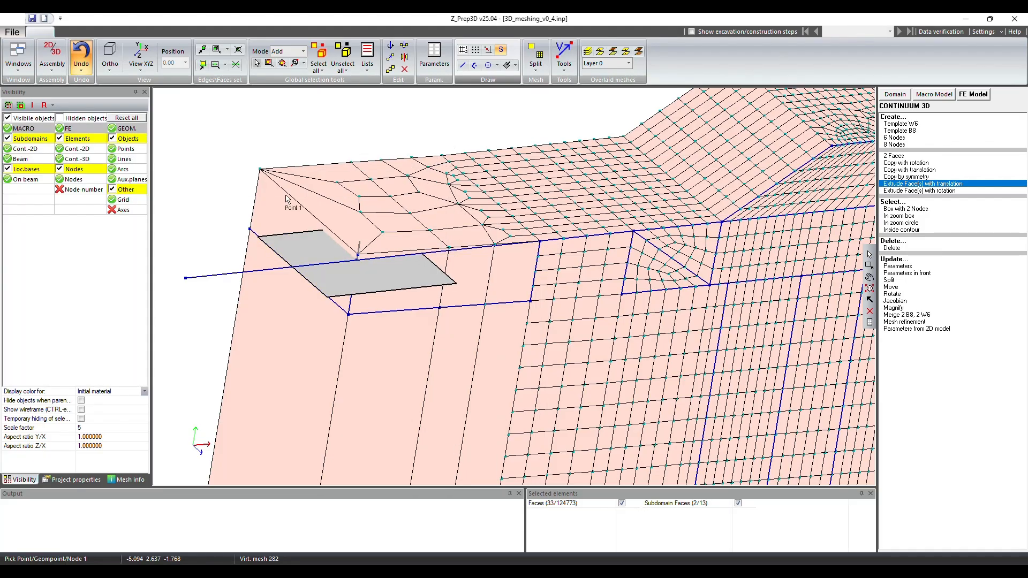
# Select the extruded block's top nodes, project them onto the auxiliary plane in the Y direction, and clear the selection
pyautogui.click(261, 170)
pyautogui.click(540, 244)
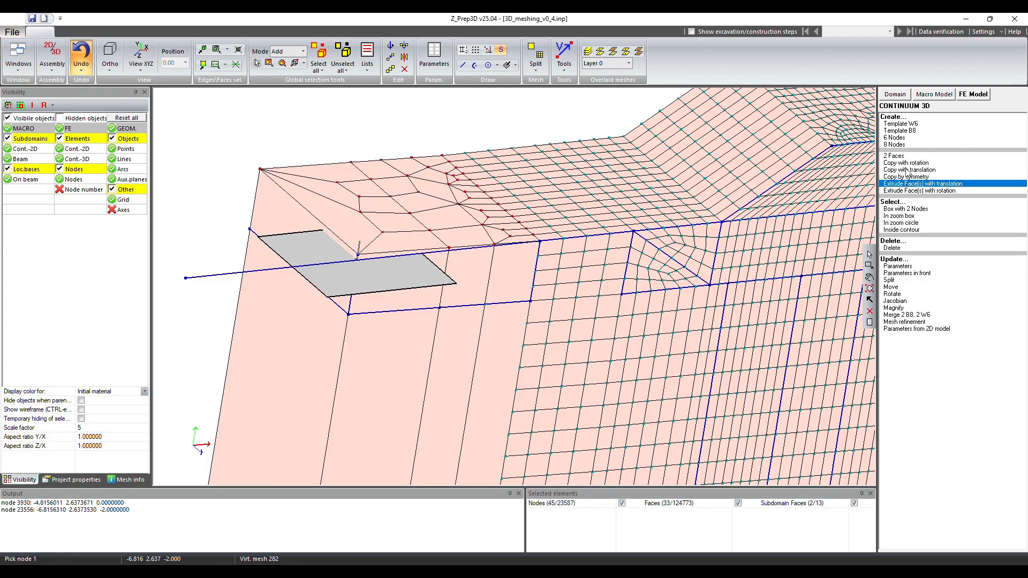
pyautogui.click(967, 97)
pyautogui.click(890, 117)
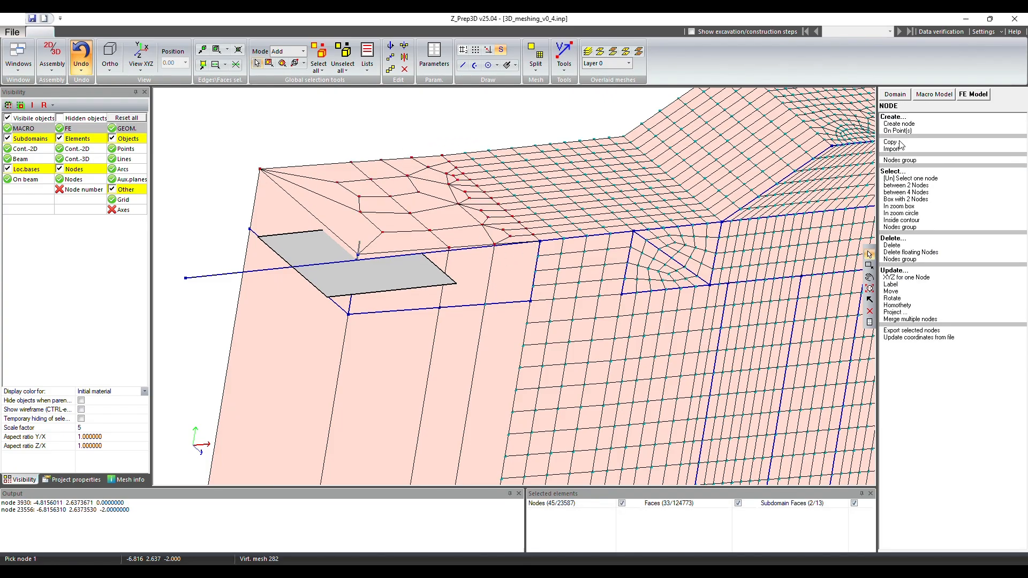
pyautogui.click(892, 312)
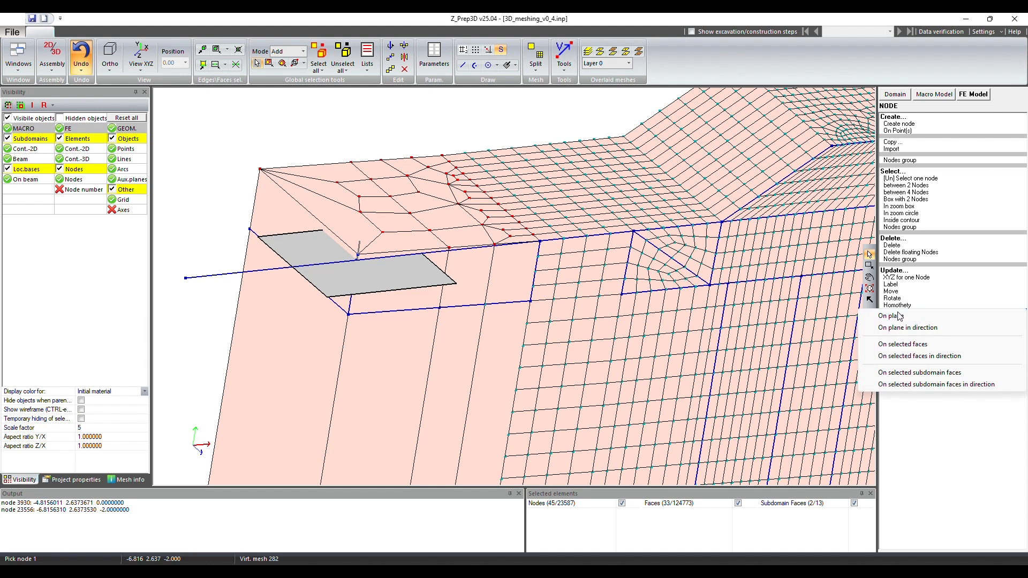
pyautogui.click(906, 324)
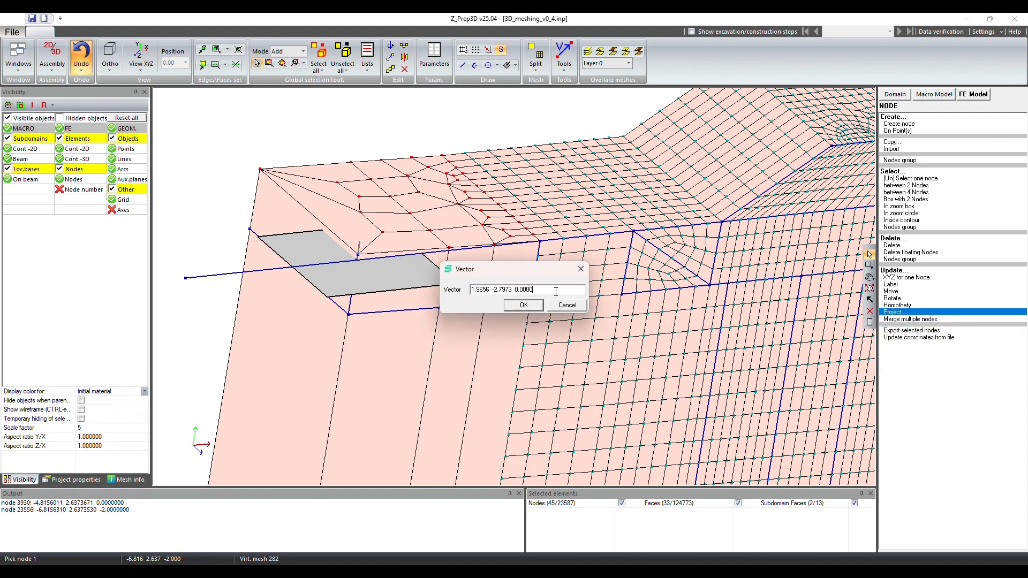
pyautogui.moveTo(556, 292); pyautogui.dragTo(430, 293)
pyautogui.write('0 1')
pyautogui.click(523, 304)
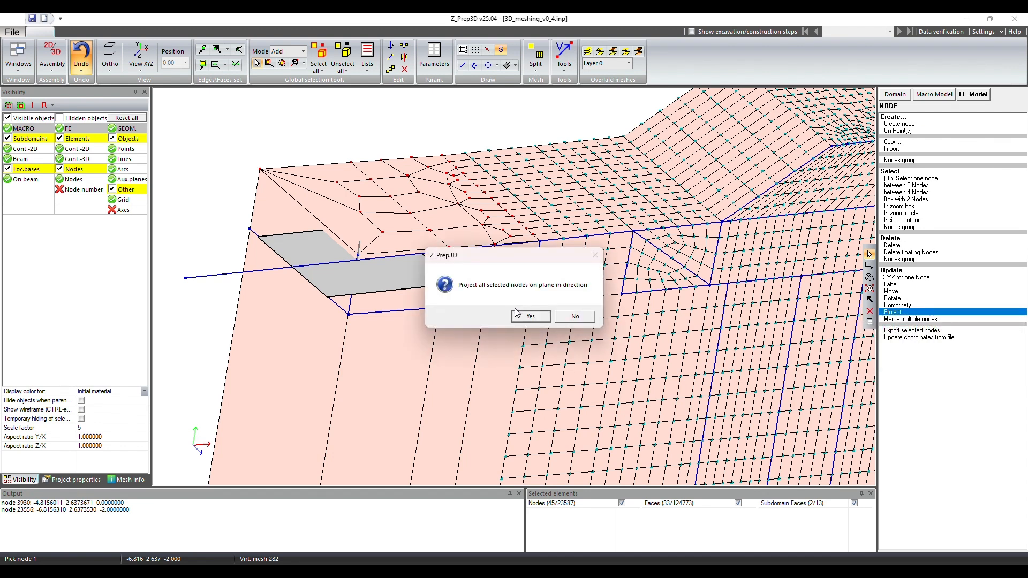
pyautogui.click(530, 316)
pyautogui.click(869, 277)
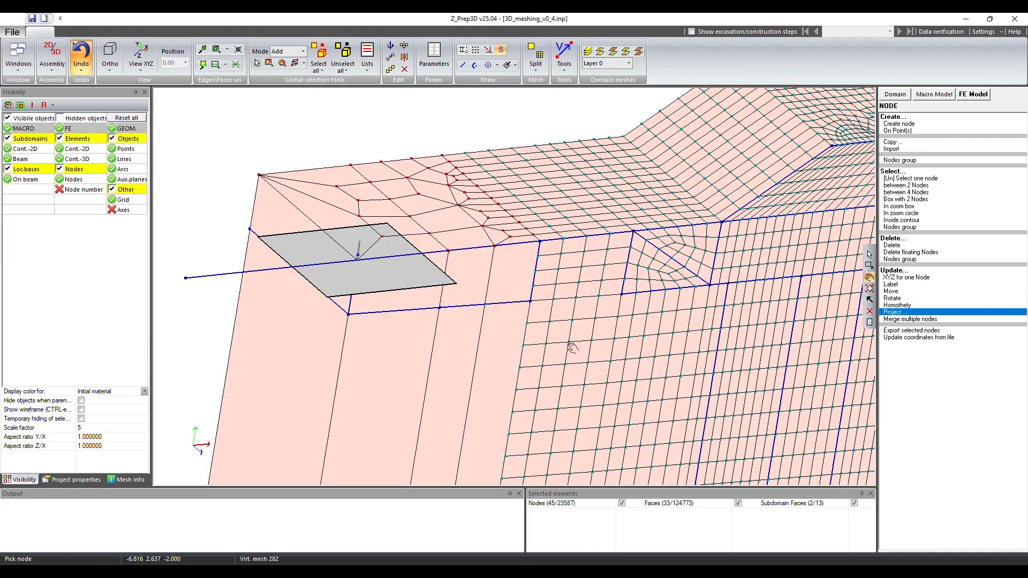
pyautogui.moveTo(570, 345); pyautogui.dragTo(407, 339)
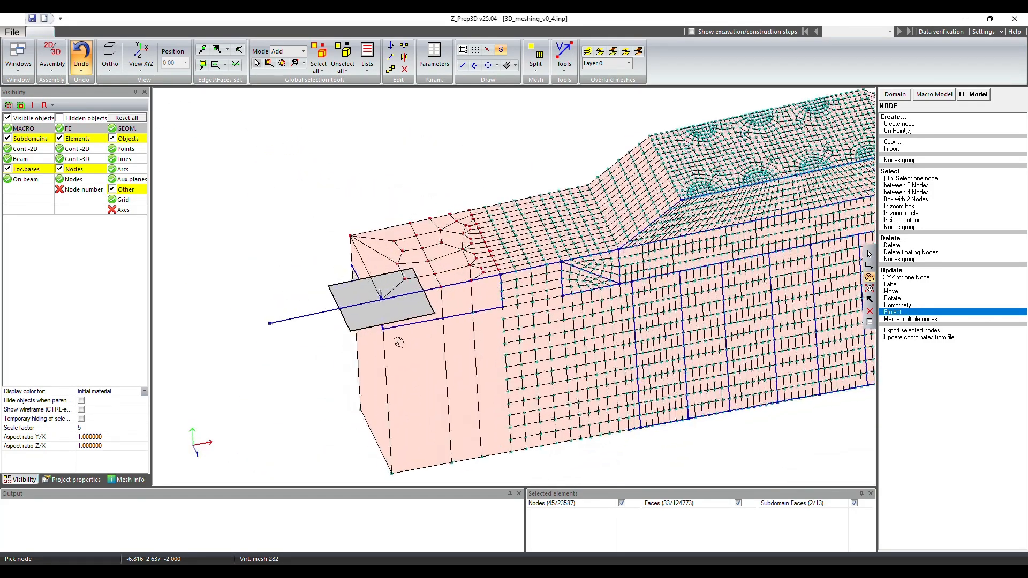
pyautogui.click(343, 52)
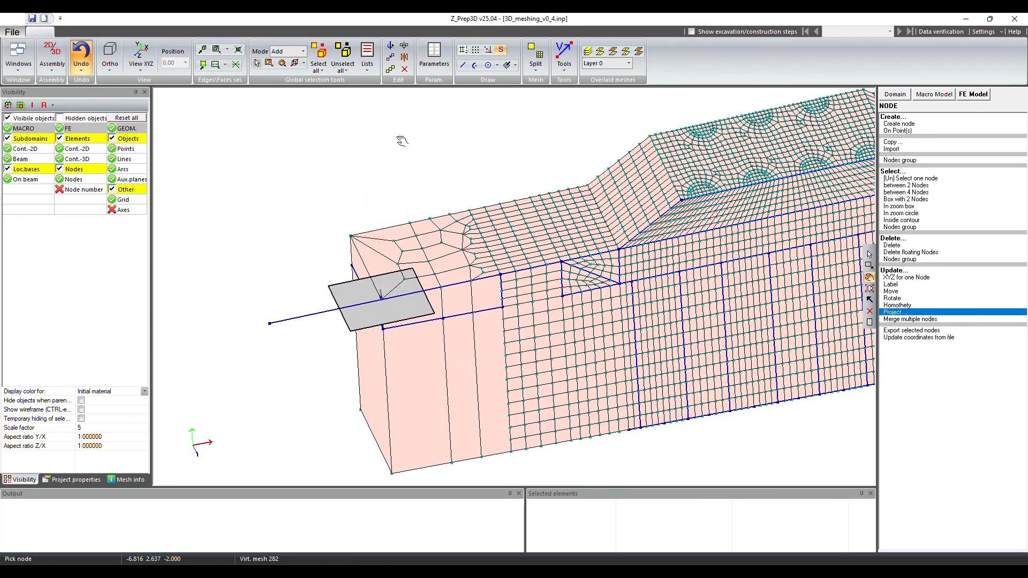
# In the XY view, select the upper row of extruded 3D elements beneath the sloping ground and split them vertically into several layers
pyautogui.click(141, 69)
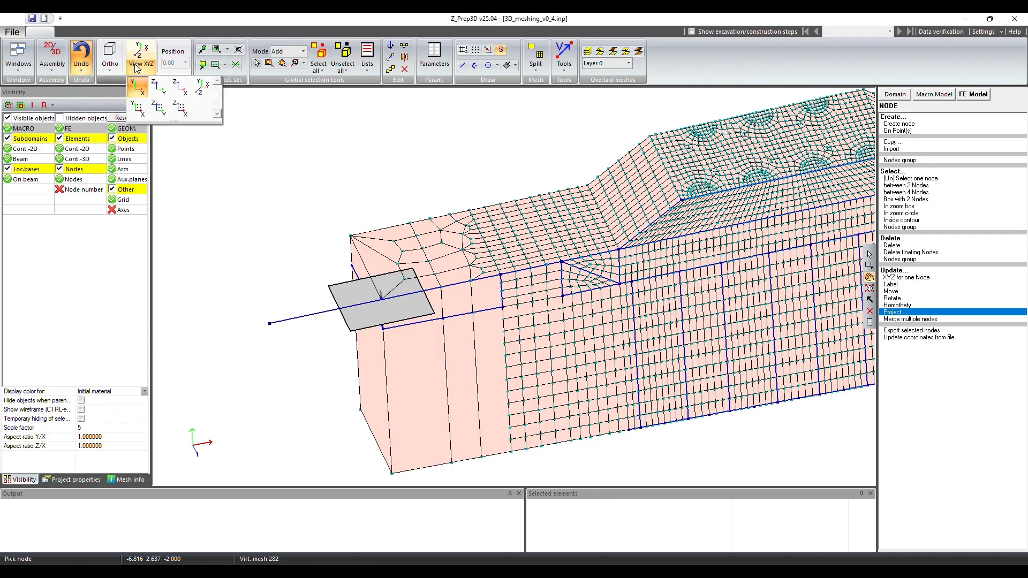
pyautogui.click(138, 86)
pyautogui.click(269, 64)
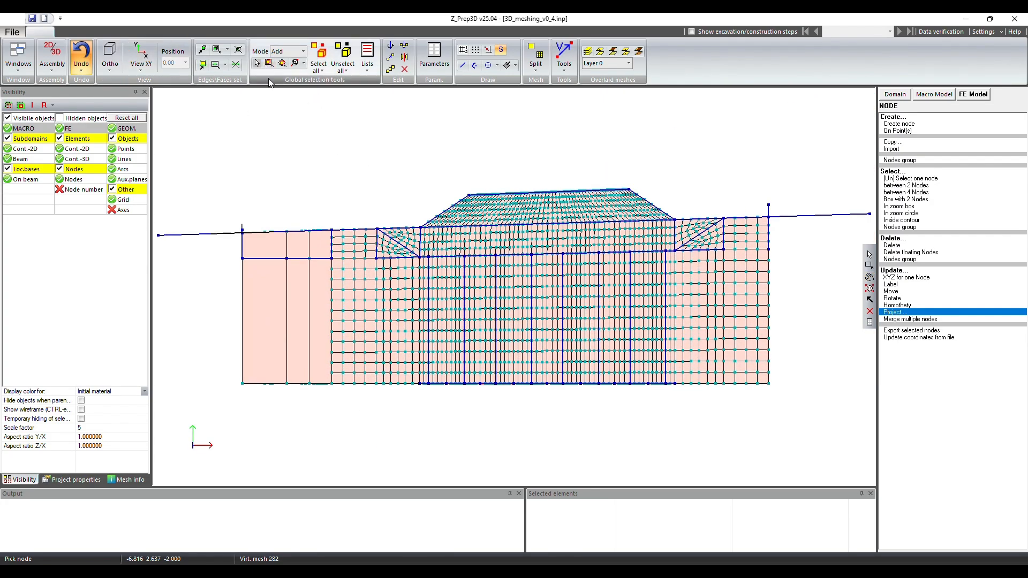
pyautogui.moveTo(329, 217); pyautogui.dragTo(231, 254)
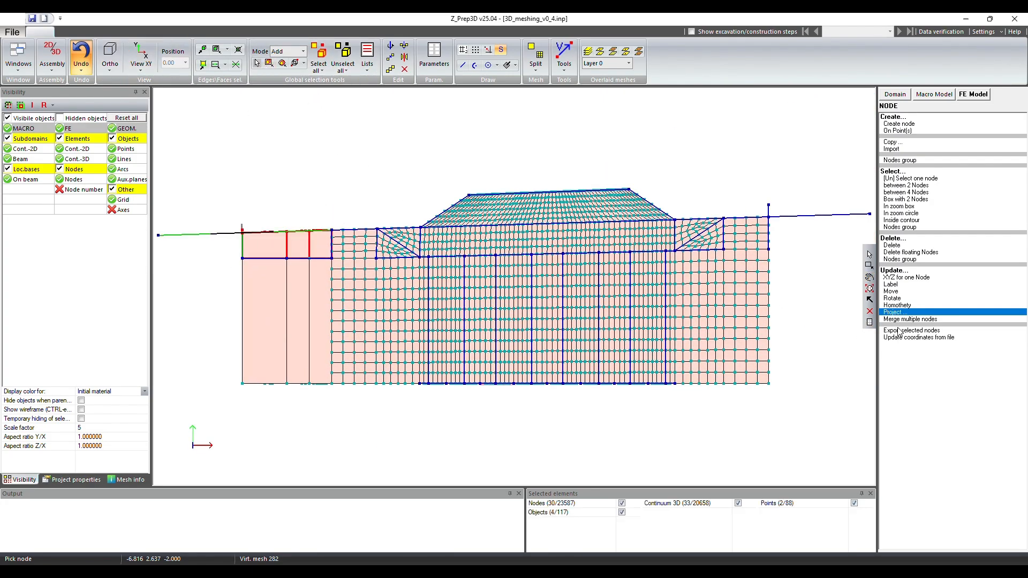
pyautogui.click(973, 95)
pyautogui.click(902, 148)
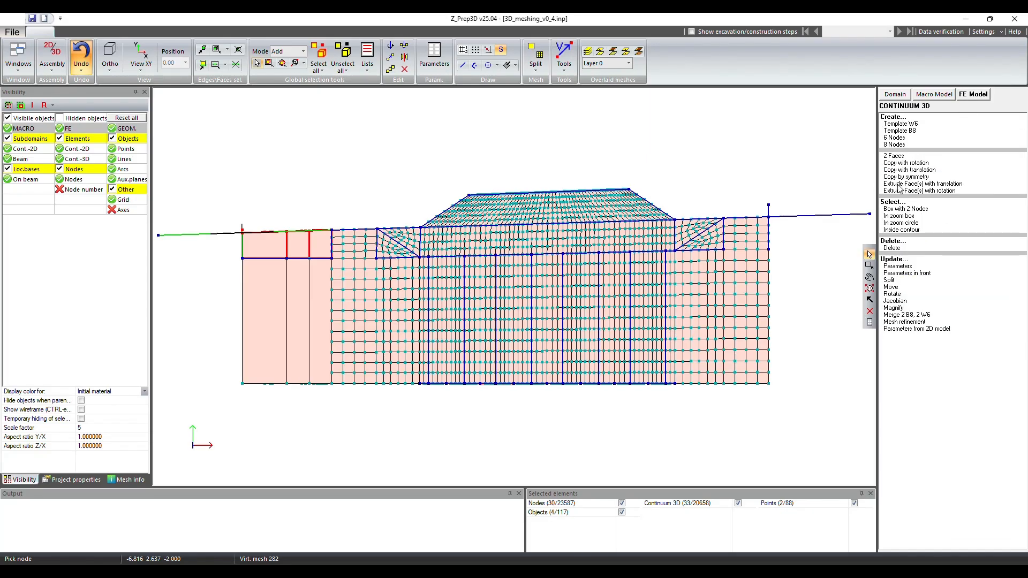
pyautogui.click(889, 280)
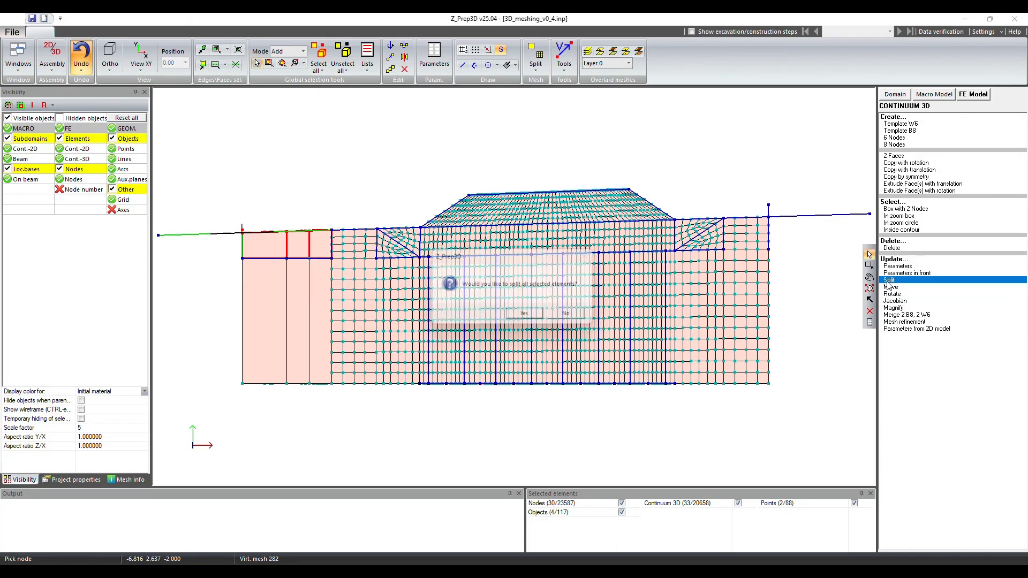
pyautogui.click(527, 317)
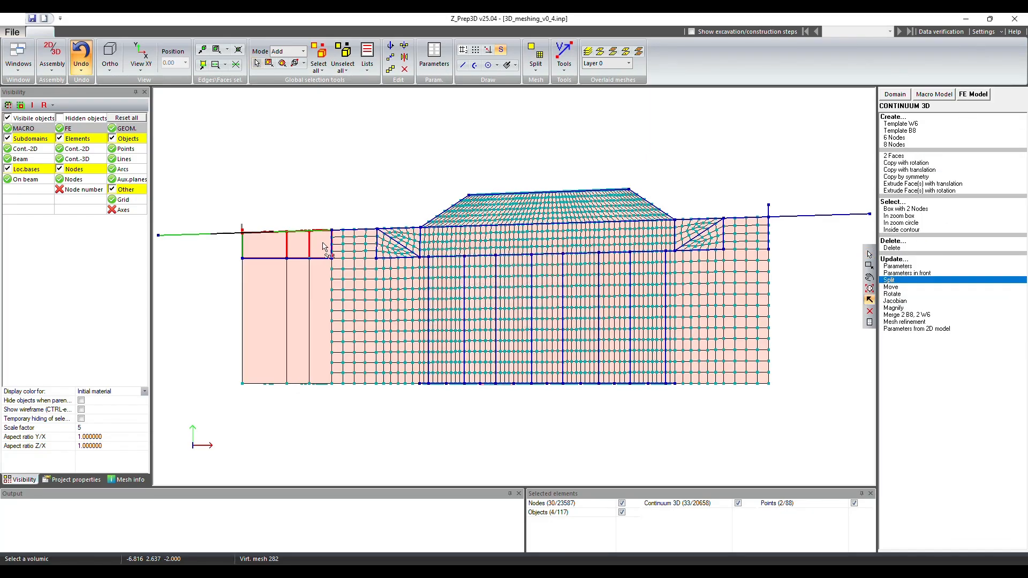
pyautogui.click(322, 247)
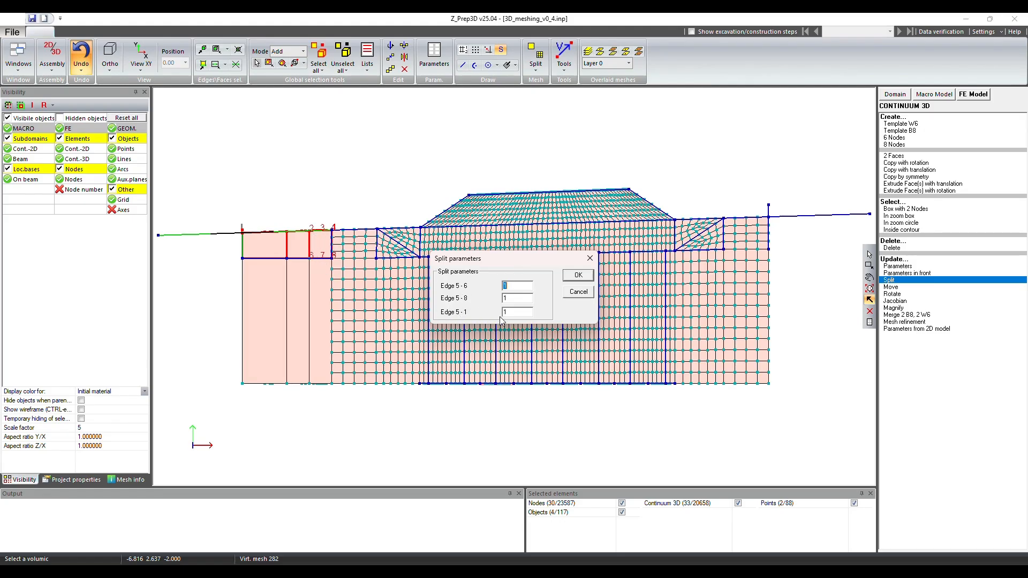
pyautogui.click(578, 275)
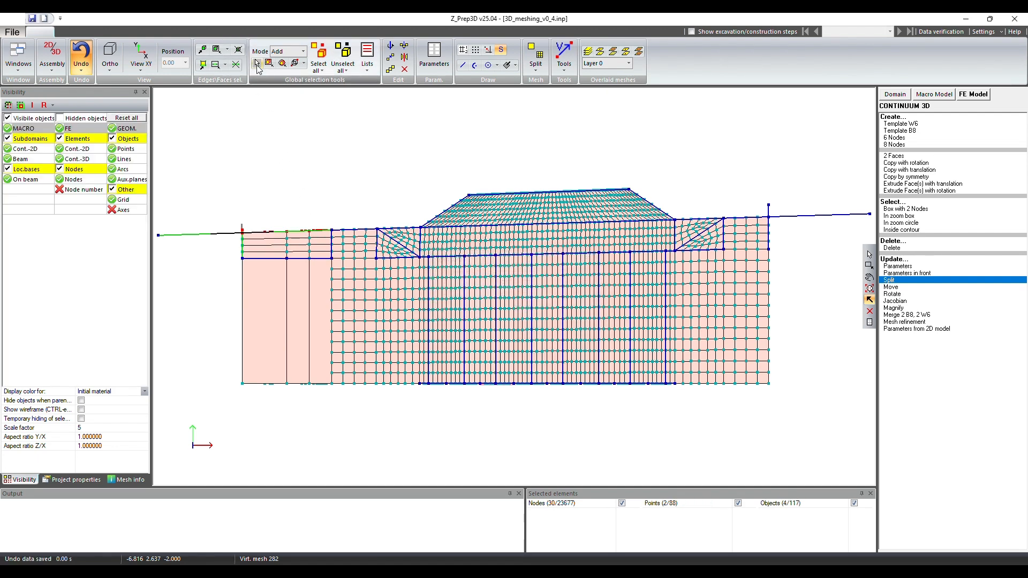
# Select the tall lower 3D elements of the extension and split them vertically into layers matching the adjacent mesh
pyautogui.press('Escape')
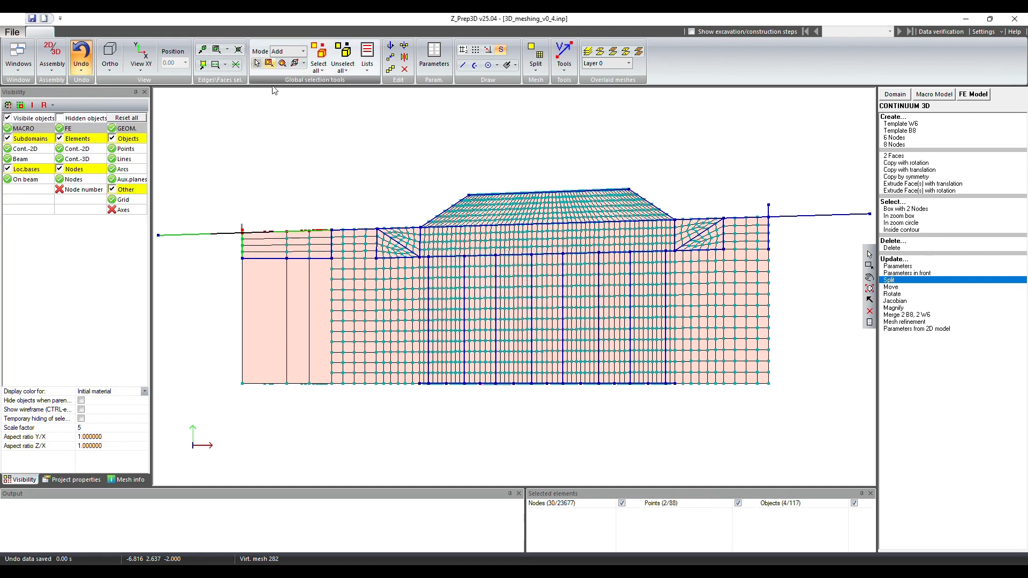
pyautogui.click(330, 270)
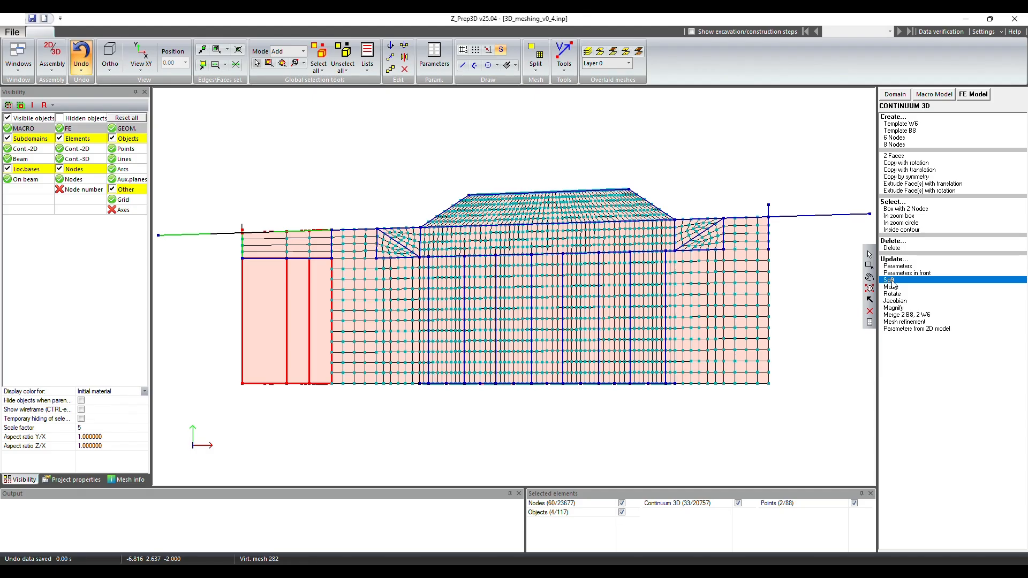
pyautogui.click(891, 282)
pyautogui.click(526, 320)
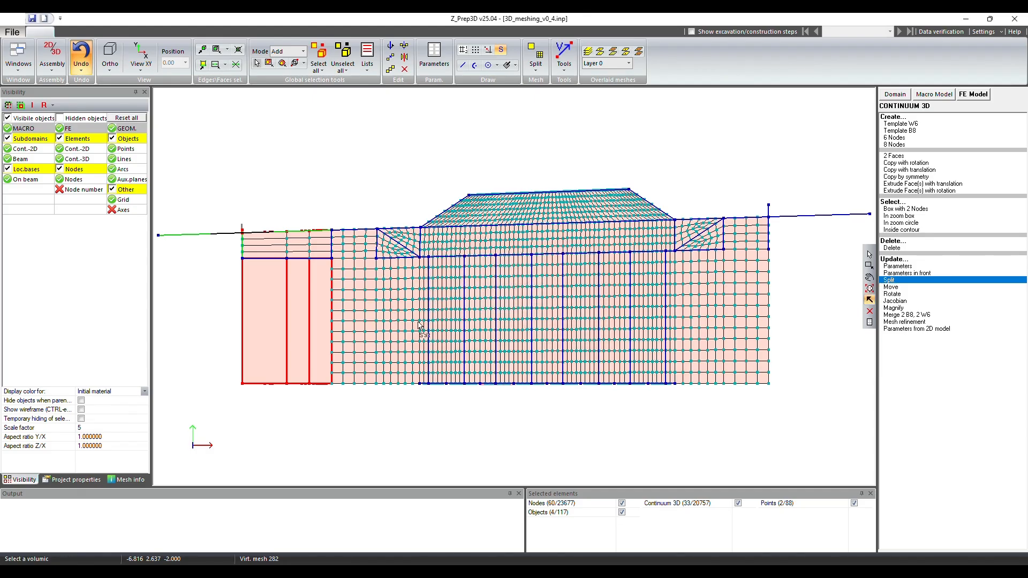
pyautogui.click(278, 311)
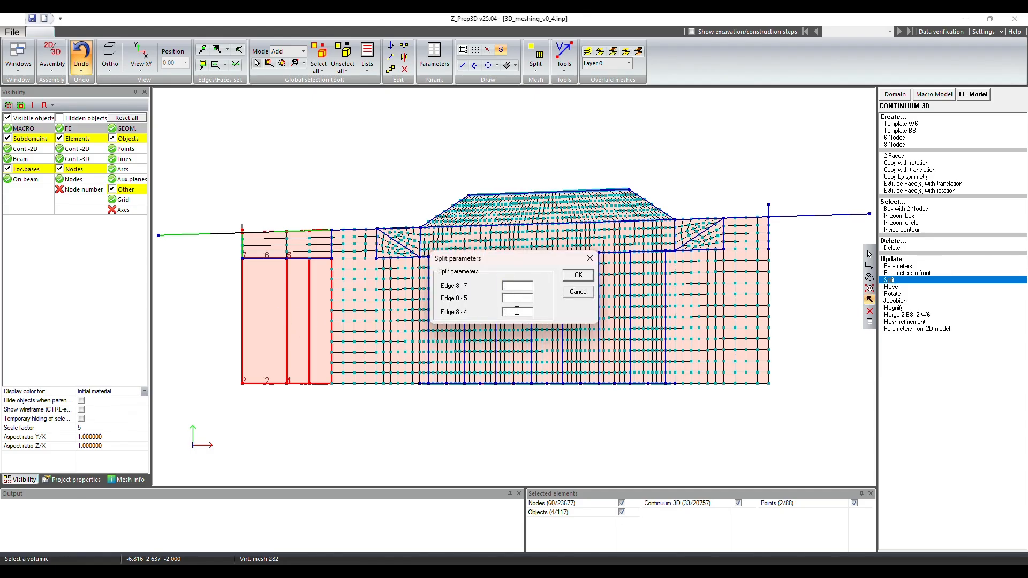
pyautogui.click(578, 275)
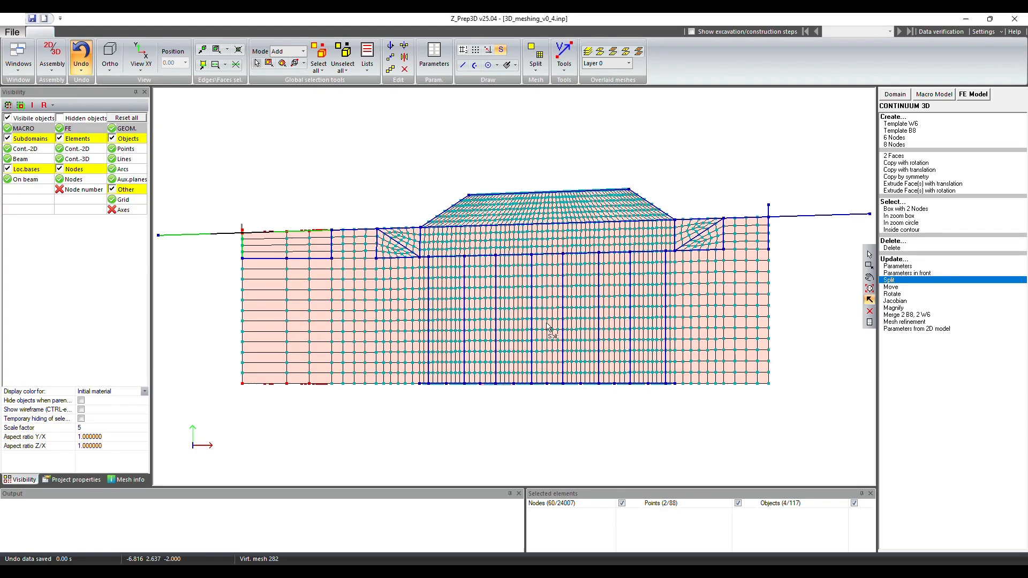
# Check the mesh for multiple nodes within a 0.0001 tolerance, and set the node selection rule to inconsistent split
pyautogui.click(866, 280)
pyautogui.moveTo(530, 340); pyautogui.dragTo(588, 397)
pyautogui.scroll(3, 594, 341)
pyautogui.moveTo(649, 277); pyautogui.dragTo(576, 251)
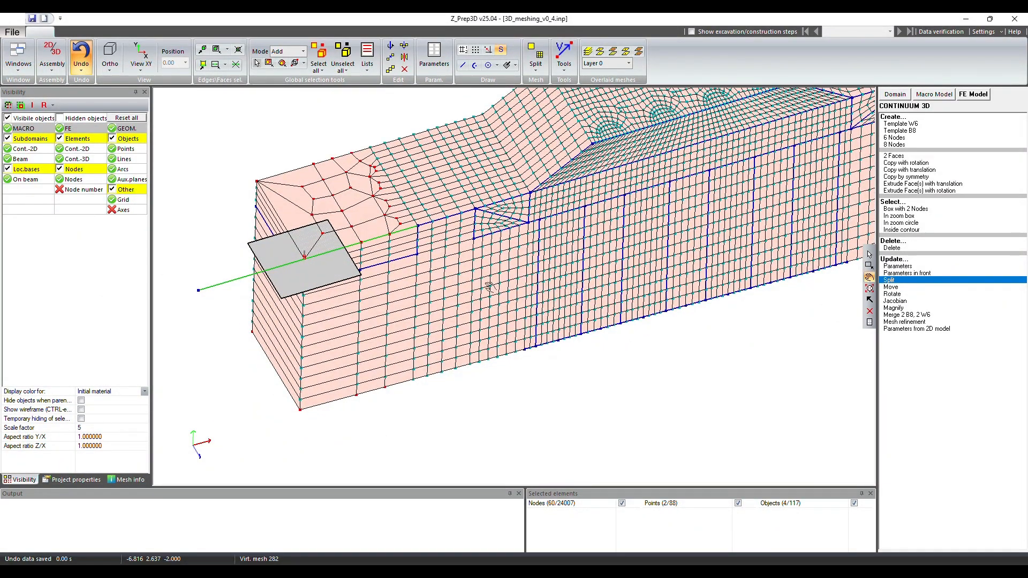
pyautogui.moveTo(563, 283); pyautogui.dragTo(455, 187)
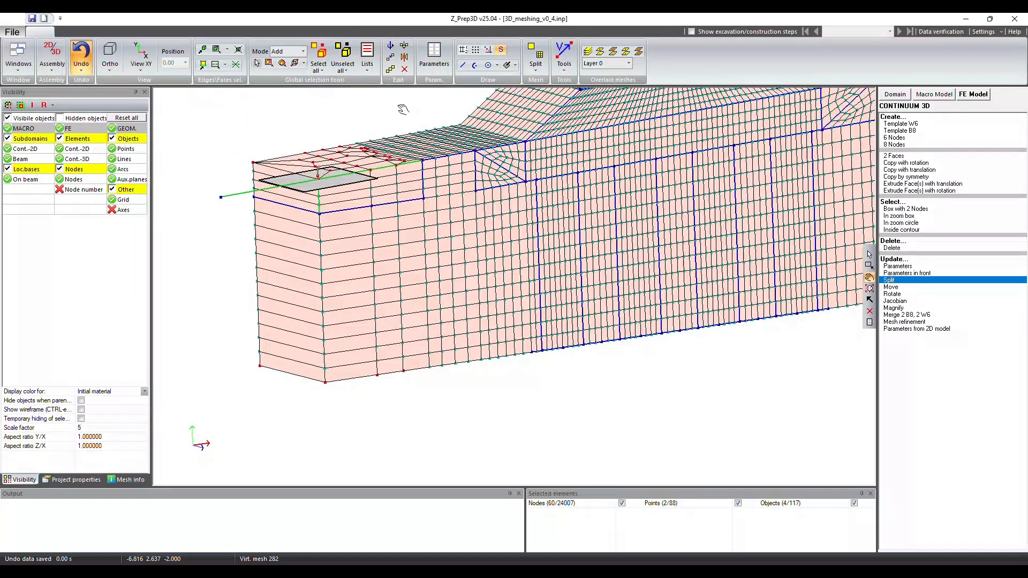
pyautogui.click(370, 74)
pyautogui.click(419, 111)
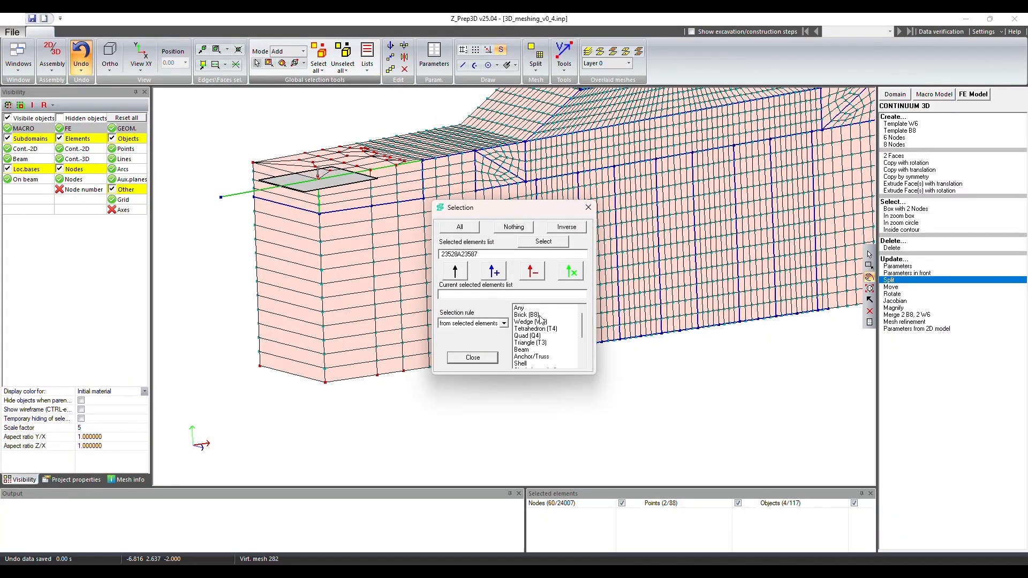
pyautogui.click(488, 326)
pyautogui.click(467, 357)
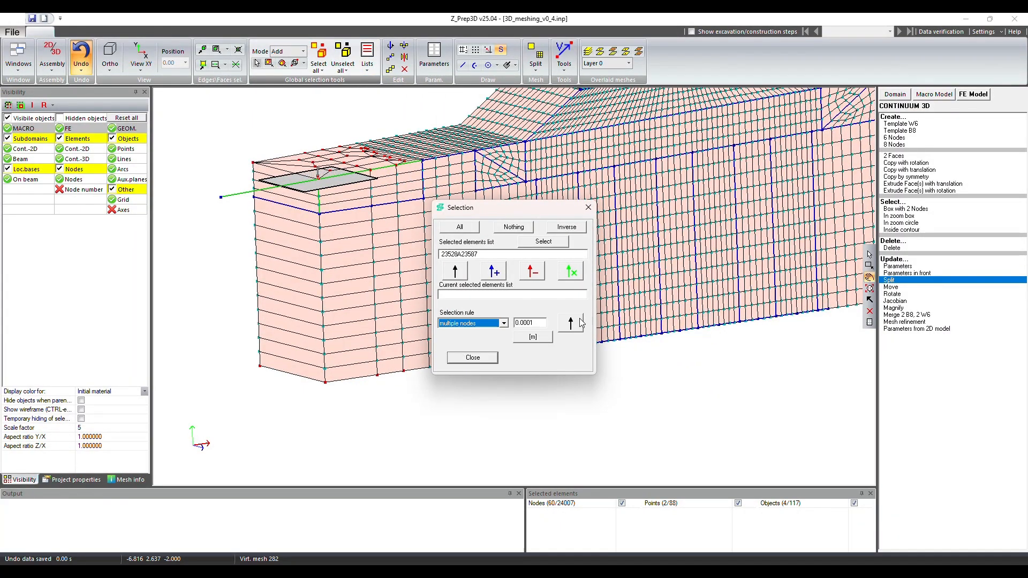
pyautogui.click(571, 322)
pyautogui.click(456, 273)
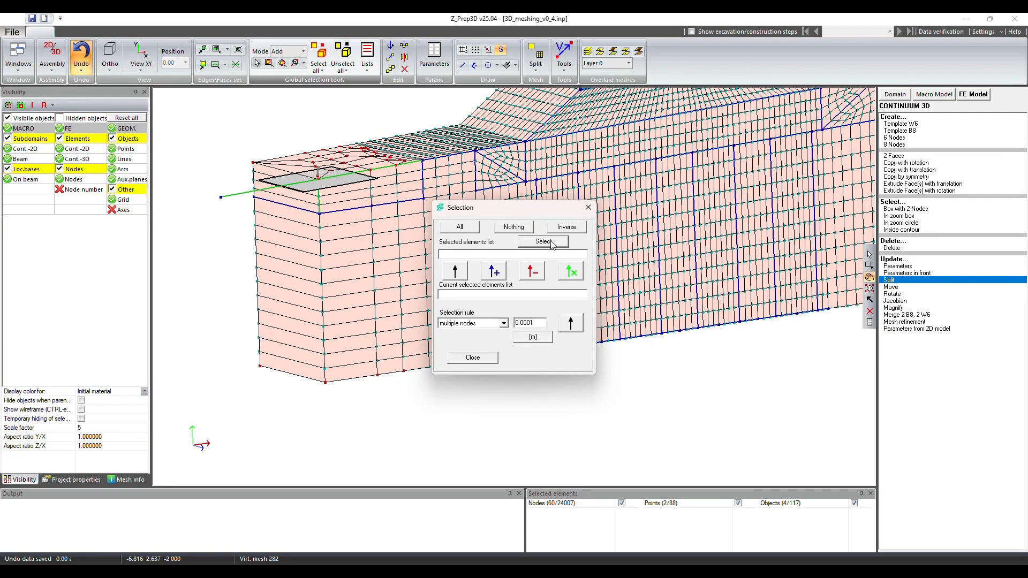
pyautogui.click(506, 323)
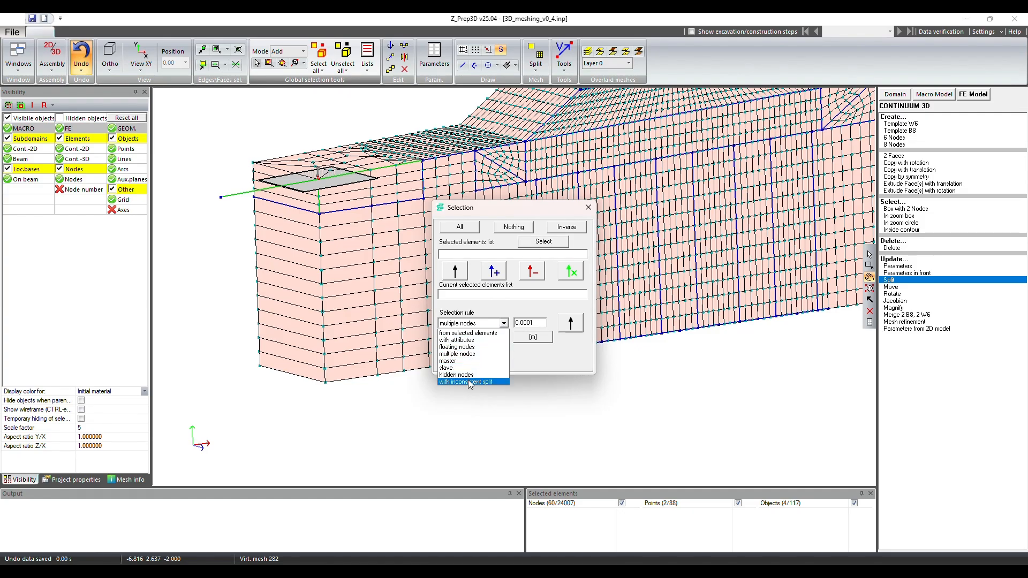
pyautogui.click(471, 381)
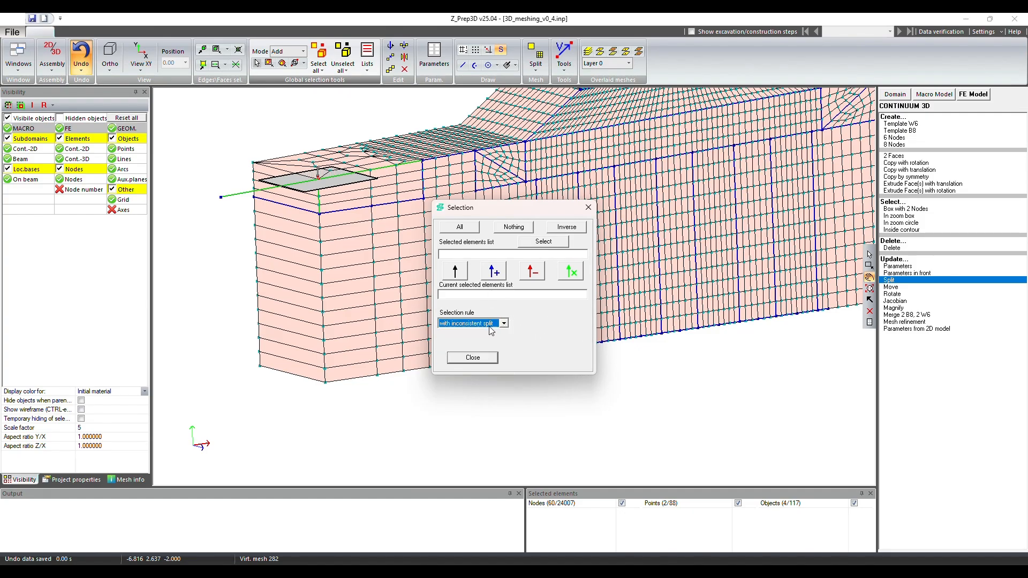
pyautogui.click(472, 358)
# Select all element faces on the outer end of the extended block
pyautogui.scroll(-3, 549, 395)
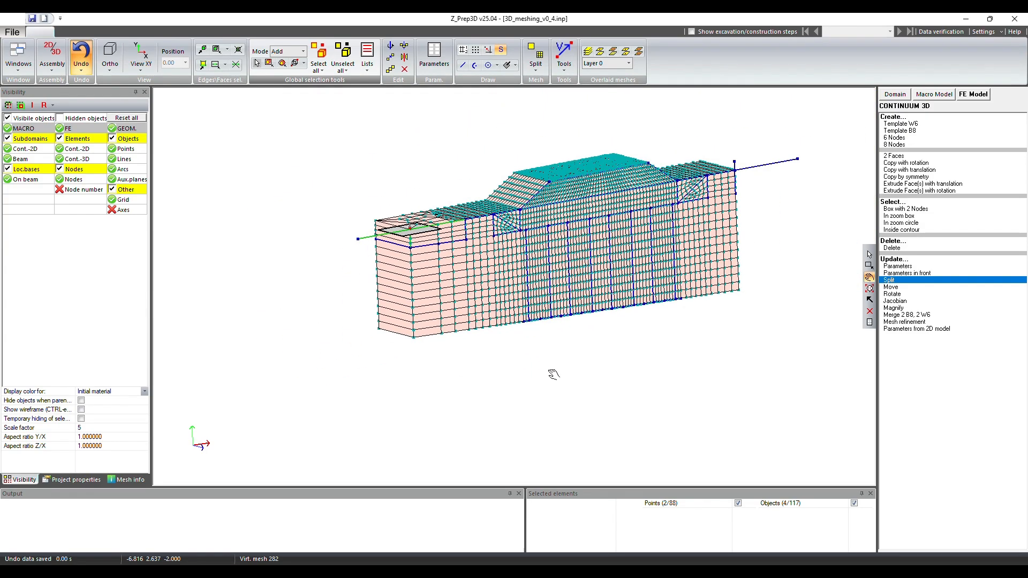
pyautogui.moveTo(273, 229); pyautogui.dragTo(297, 393)
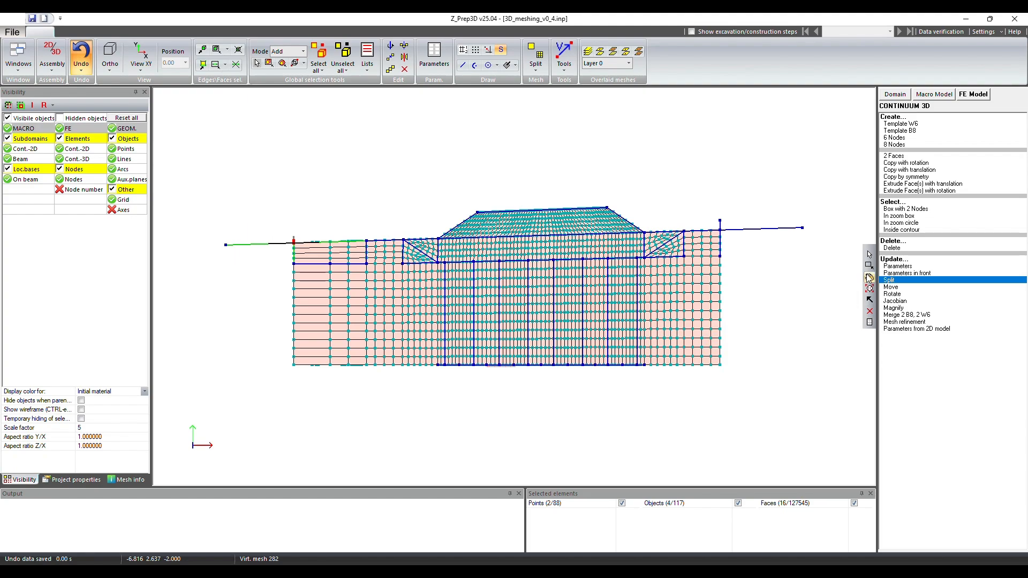
pyautogui.moveTo(598, 316); pyautogui.dragTo(669, 323)
pyautogui.scroll(3, 671, 323)
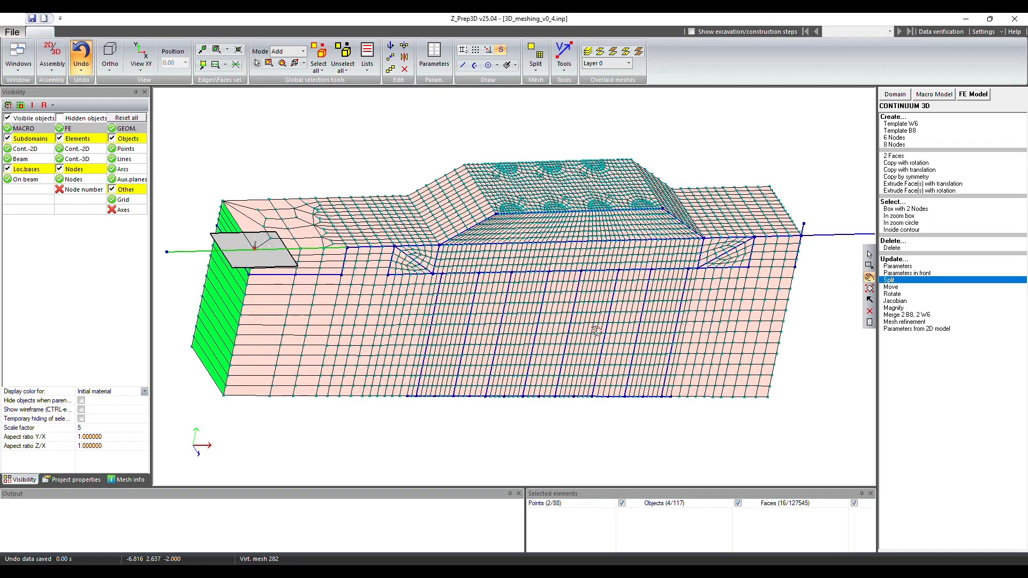
pyautogui.moveTo(671, 324); pyautogui.dragTo(738, 302, button='middle')
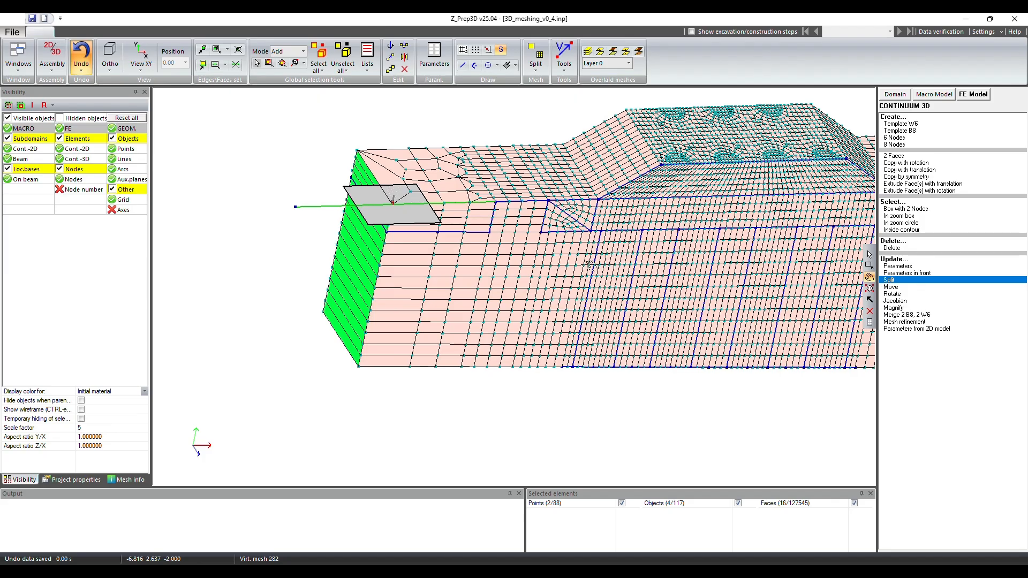
pyautogui.scroll(-2, 498, 177)
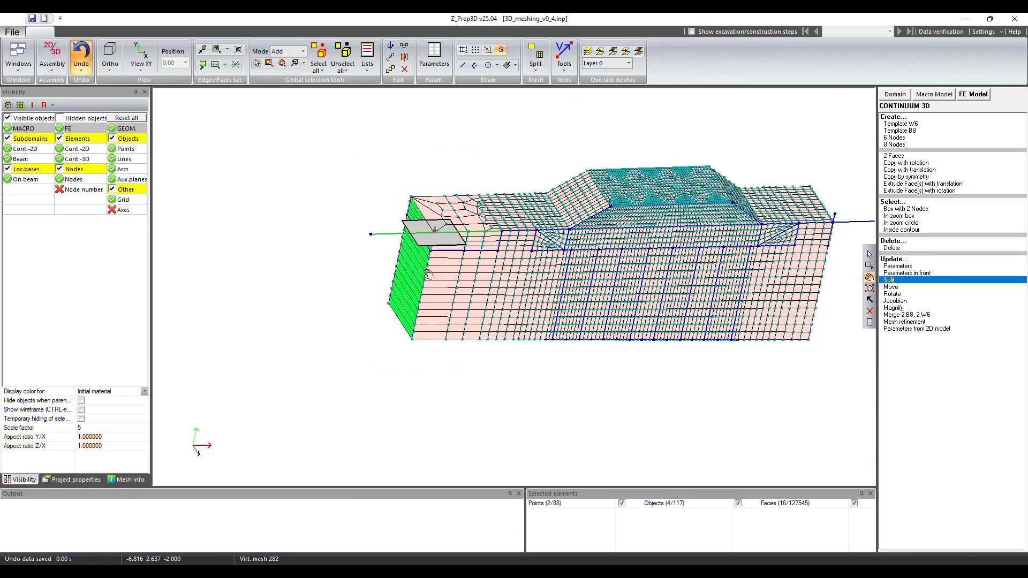
# Measure the vector across the outermost element column, from its inner node to the outer end node
pyautogui.click(564, 59)
pyautogui.click(578, 80)
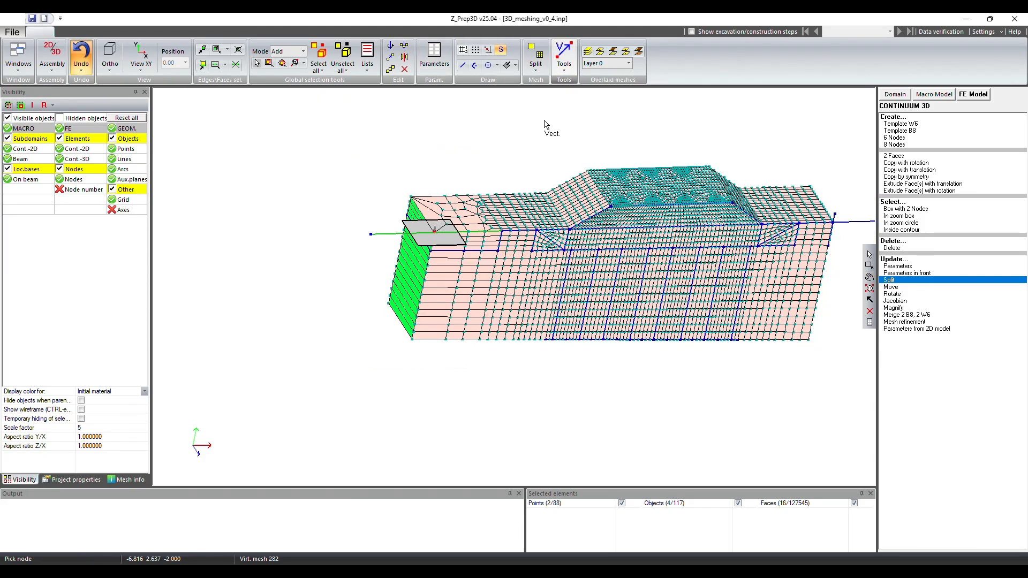
pyautogui.click(459, 273)
pyautogui.click(428, 276)
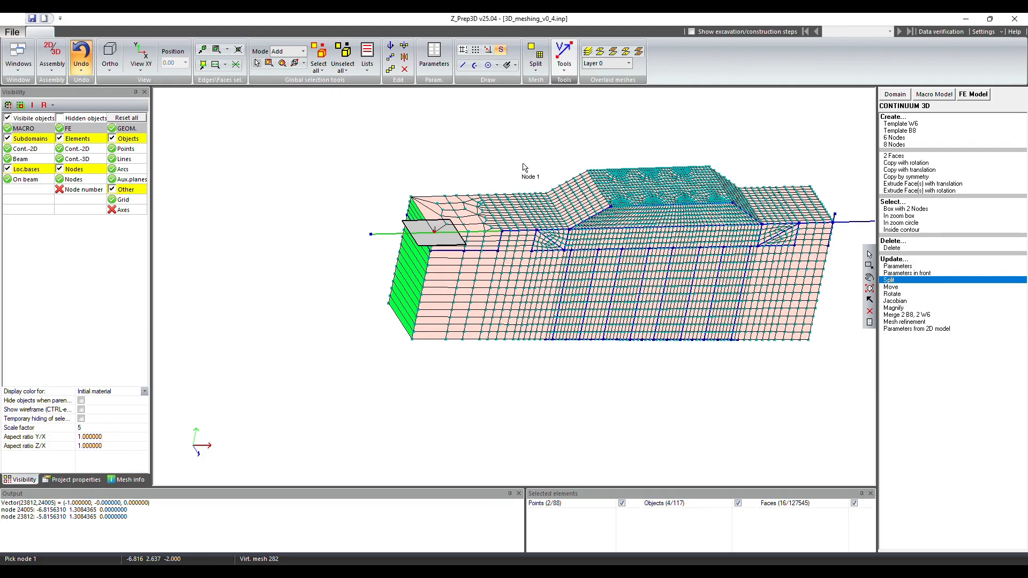
# Extrude the selected end faces with translation in the negative X direction, Y 0, using several progressively larger steps
pyautogui.click(932, 184)
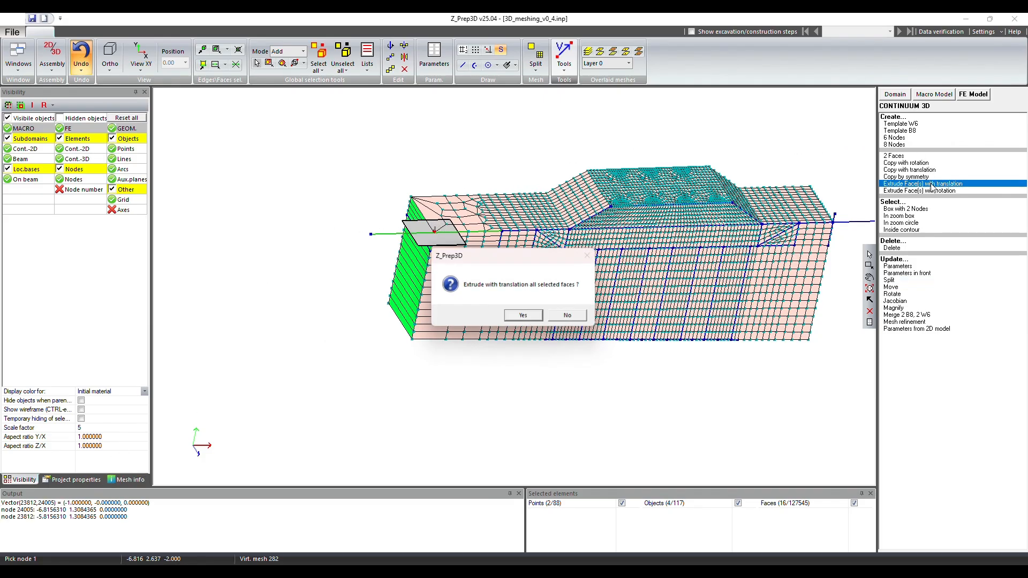
pyautogui.click(525, 317)
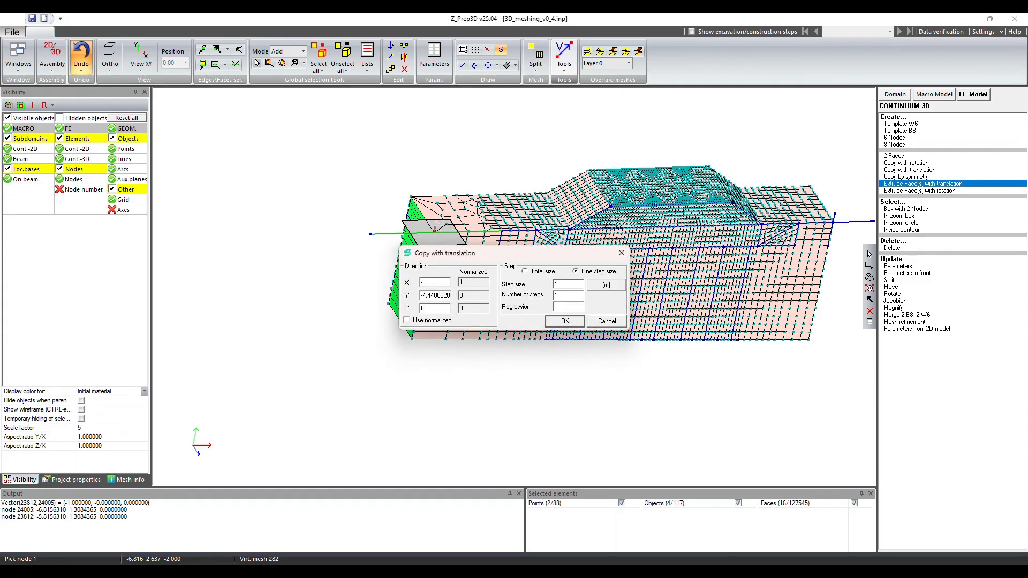
pyautogui.press('Tab')
pyautogui.write('0')
pyautogui.click(567, 296)
pyautogui.click(565, 321)
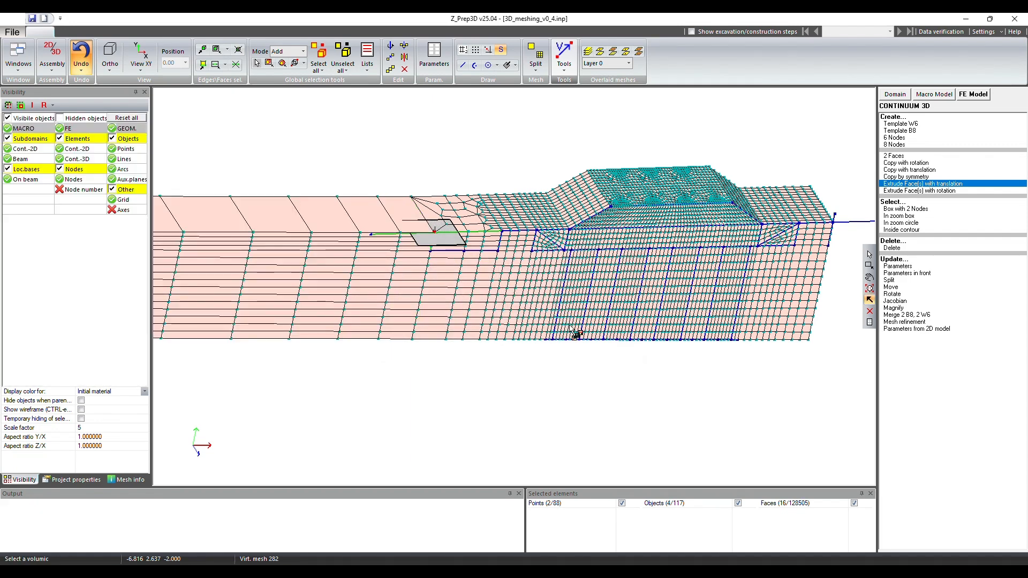
# Examine the long extruded extension from several angles and compare its top with the ground line in the XY view
pyautogui.scroll(-2, 622, 363)
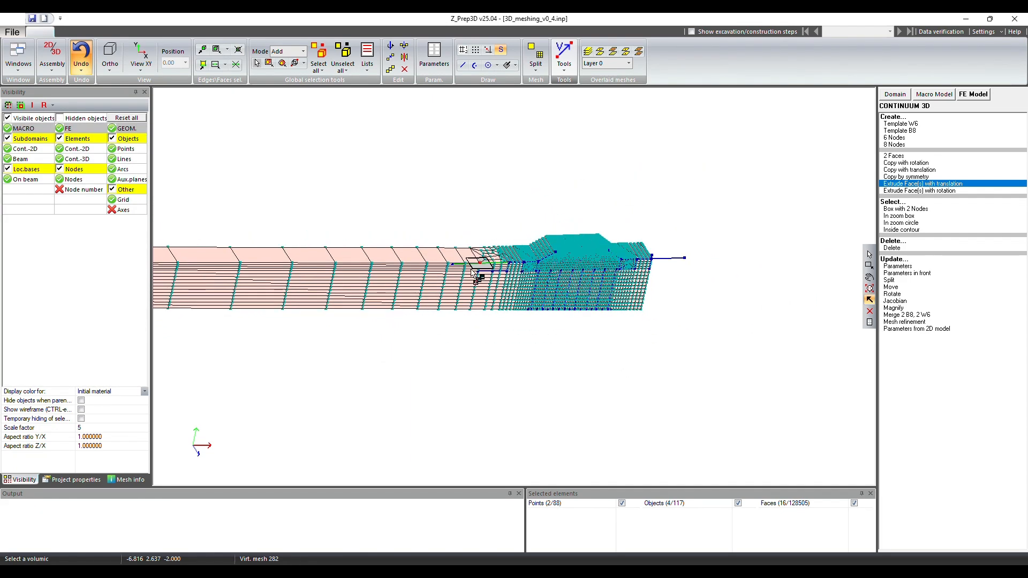
pyautogui.scroll(-2, 487, 269)
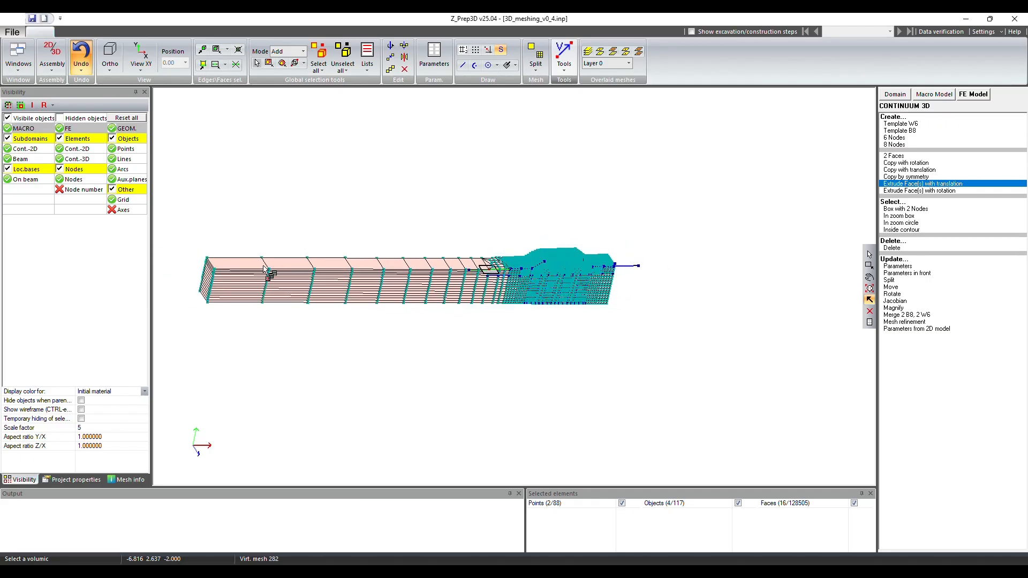
pyautogui.click(869, 277)
pyautogui.moveTo(616, 319); pyautogui.dragTo(526, 323)
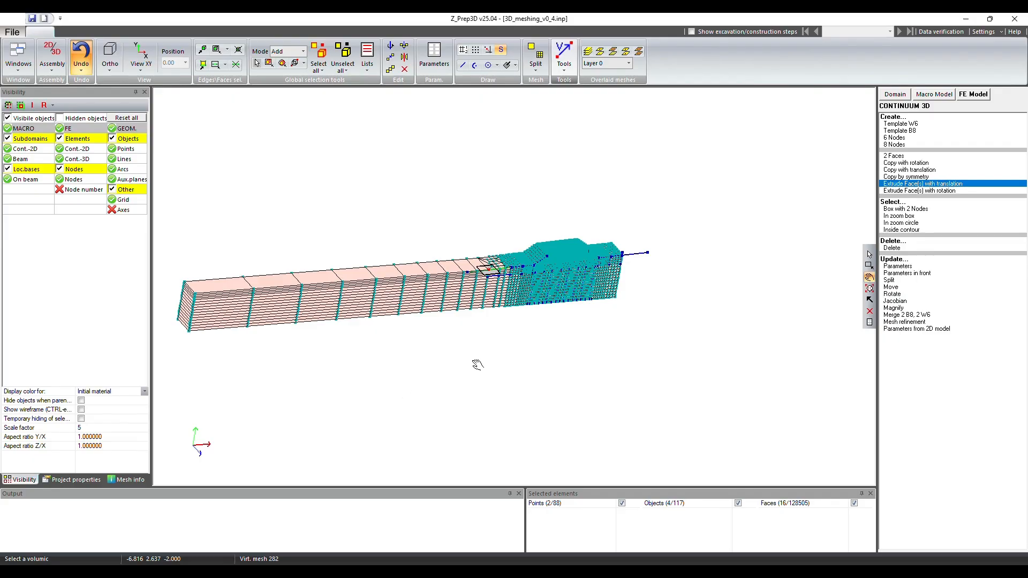
pyautogui.moveTo(536, 345); pyautogui.dragTo(491, 284)
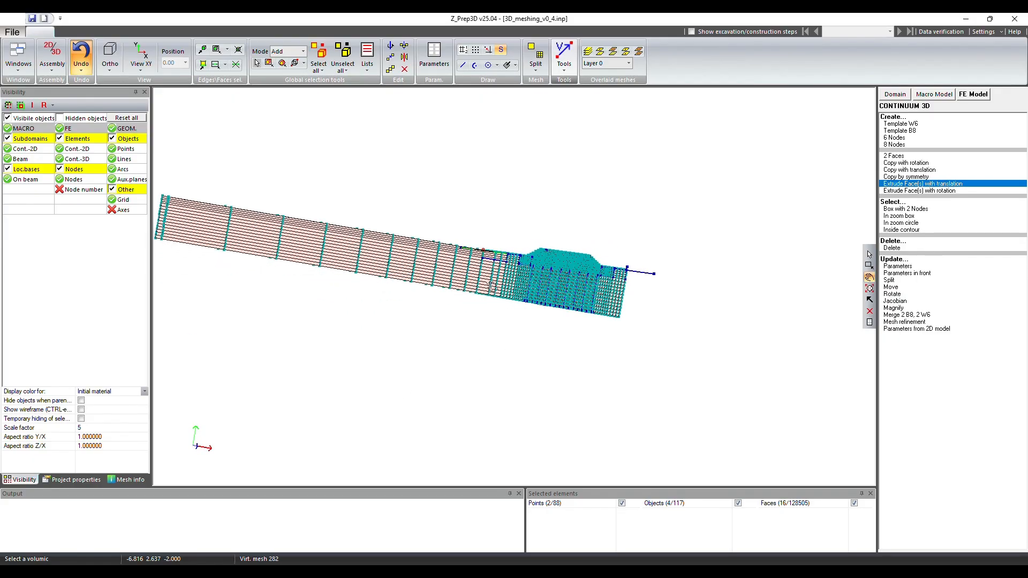
pyautogui.click(141, 54)
pyautogui.scroll(3, 672, 310)
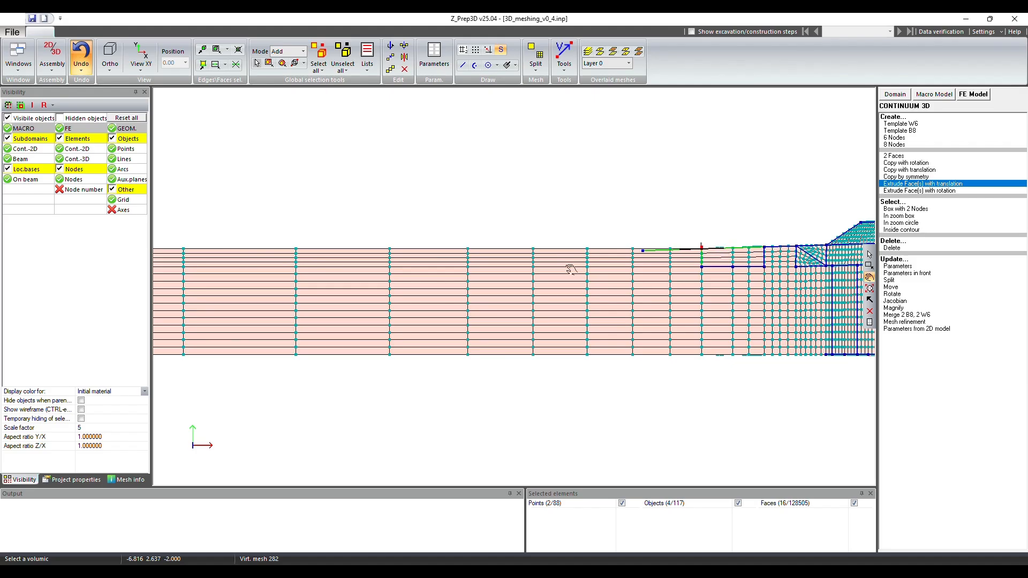
# Select all element faces along the bottom of the mesh in the YZ view
pyautogui.scroll(-2, 579, 358)
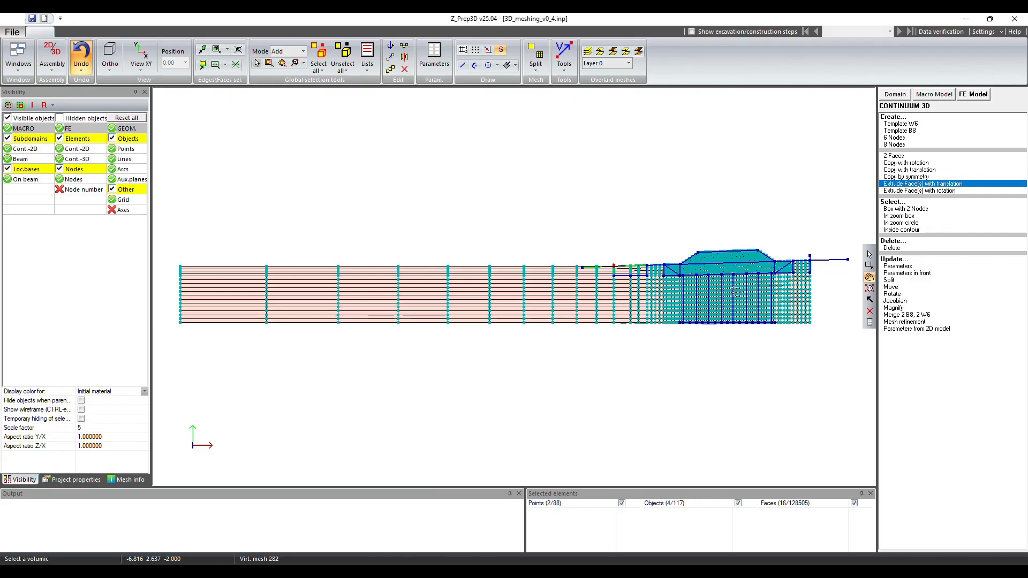
pyautogui.moveTo(754, 276); pyautogui.dragTo(582, 273, button='middle')
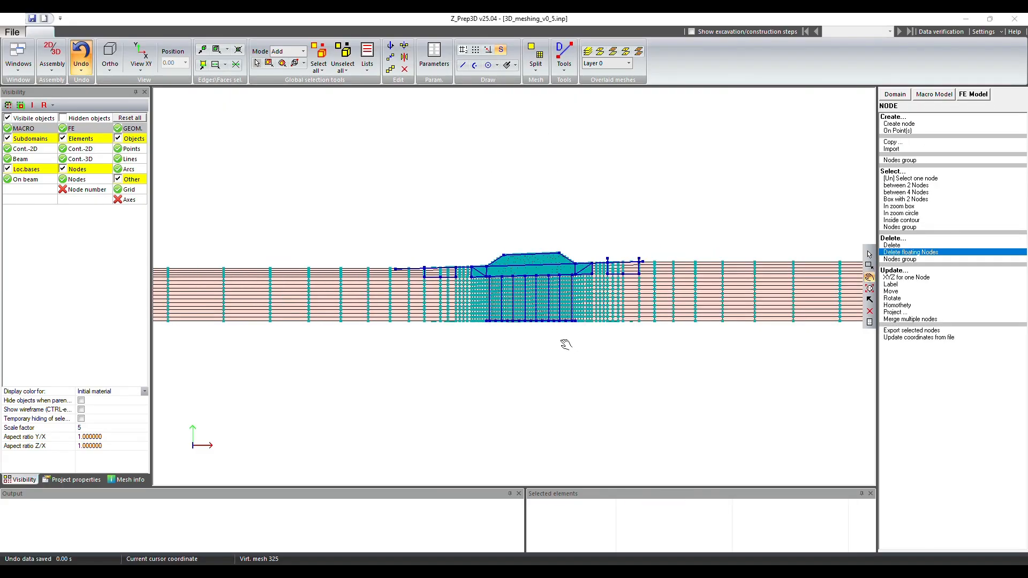
pyautogui.moveTo(555, 338); pyautogui.dragTo(587, 348)
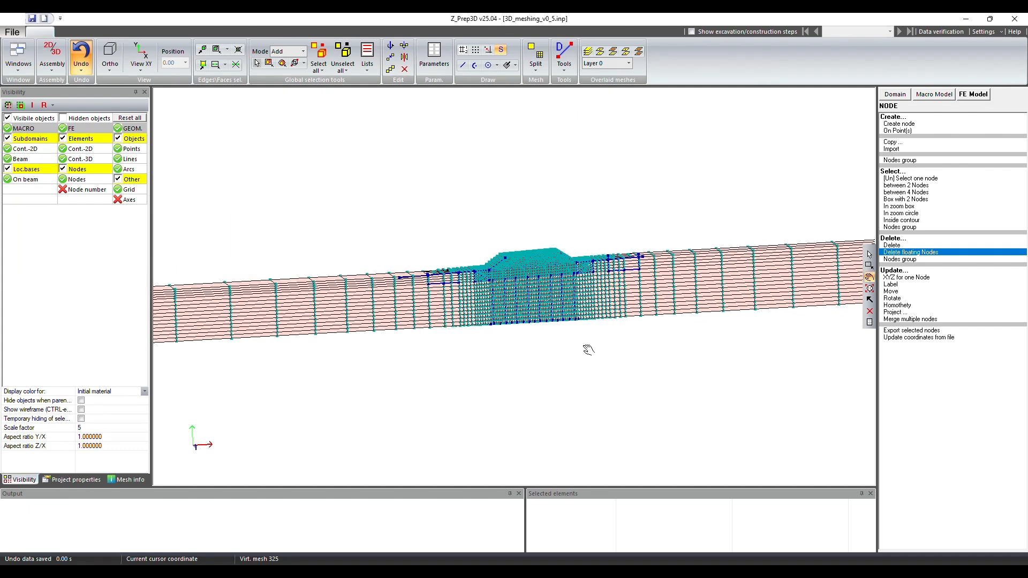
pyautogui.moveTo(669, 319); pyautogui.dragTo(598, 325)
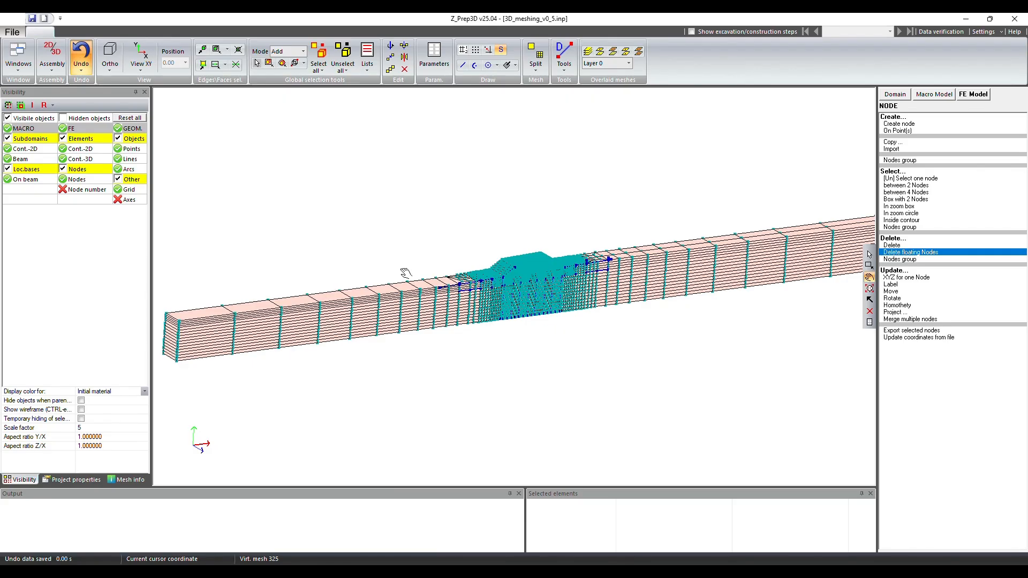
pyautogui.click(136, 69)
pyautogui.click(160, 91)
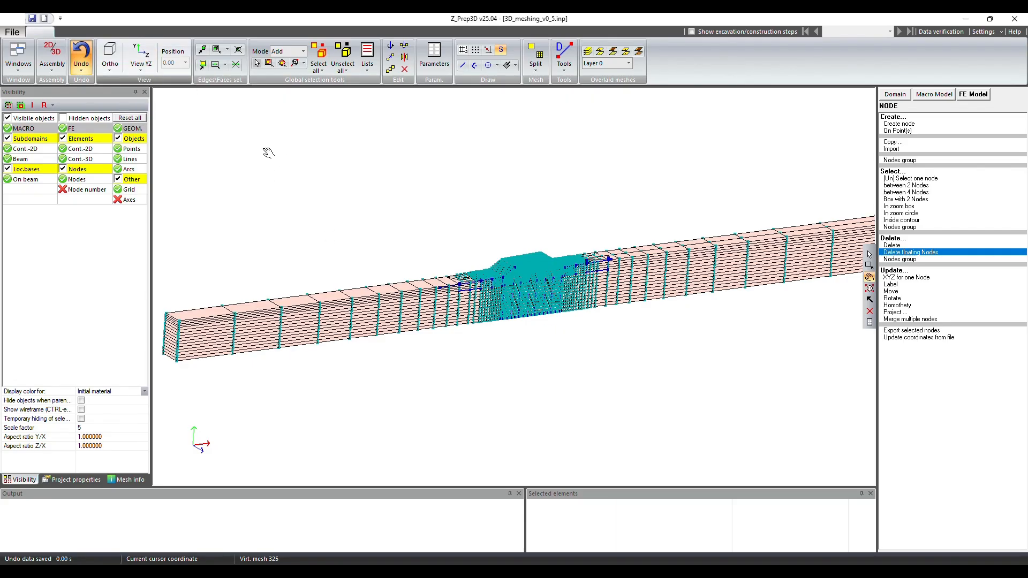
pyautogui.moveTo(459, 379); pyautogui.dragTo(609, 406)
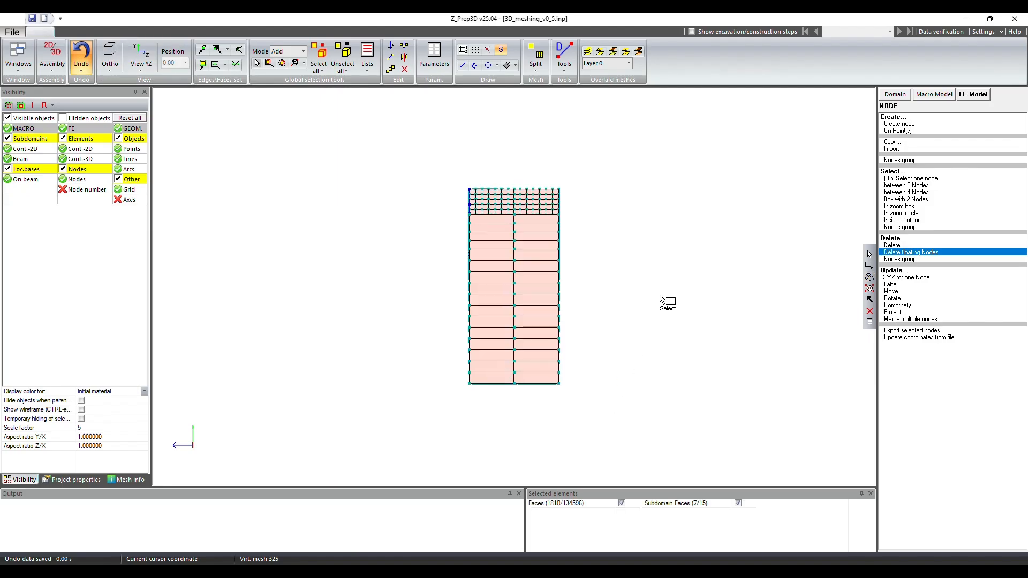
# Measure the vector across the lowest element row, from its upper middle node to the bottom node below it
pyautogui.click(565, 59)
pyautogui.click(565, 94)
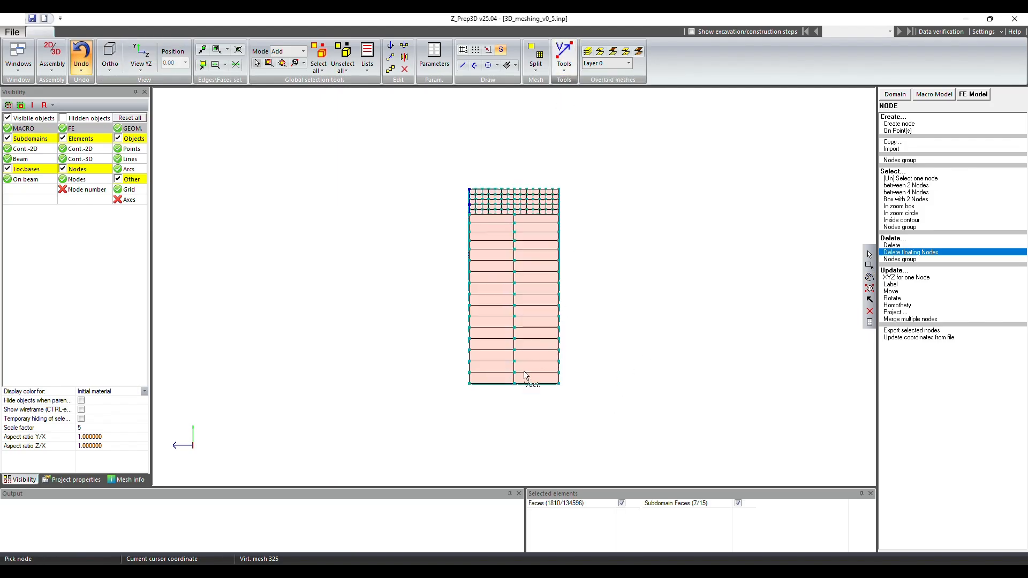
pyautogui.click(517, 374)
pyautogui.click(517, 384)
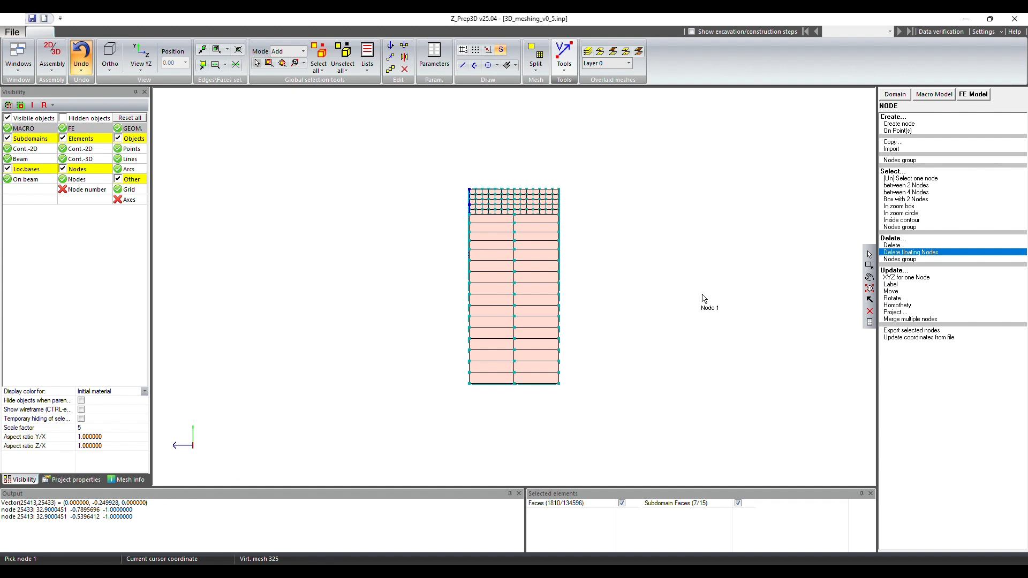
# Extrude the selected bottom faces downward with translation X 0, Y -0.25, Z 0, using several progressively larger steps
pyautogui.click(980, 96)
pyautogui.click(910, 150)
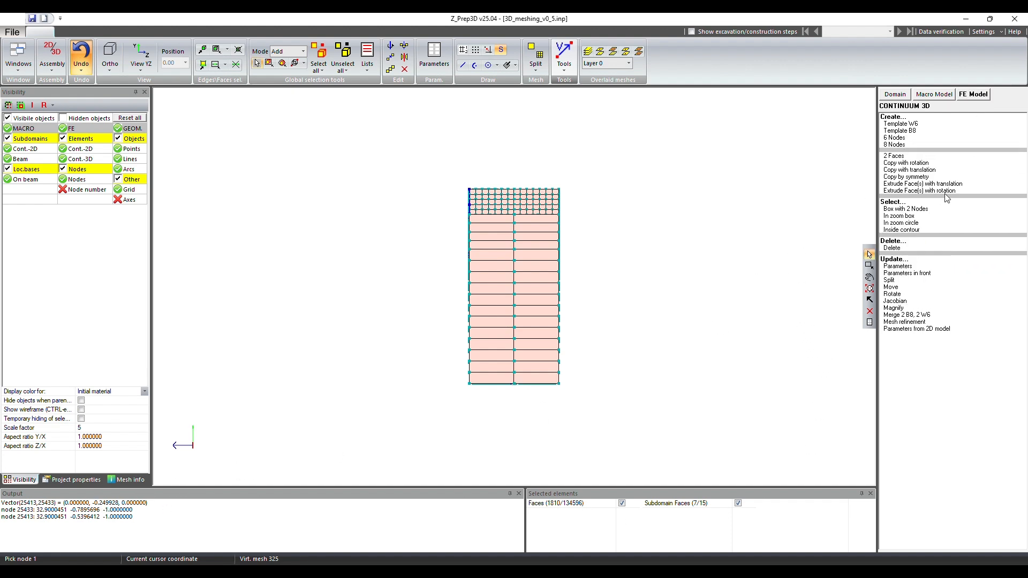
pyautogui.click(925, 184)
pyautogui.click(525, 317)
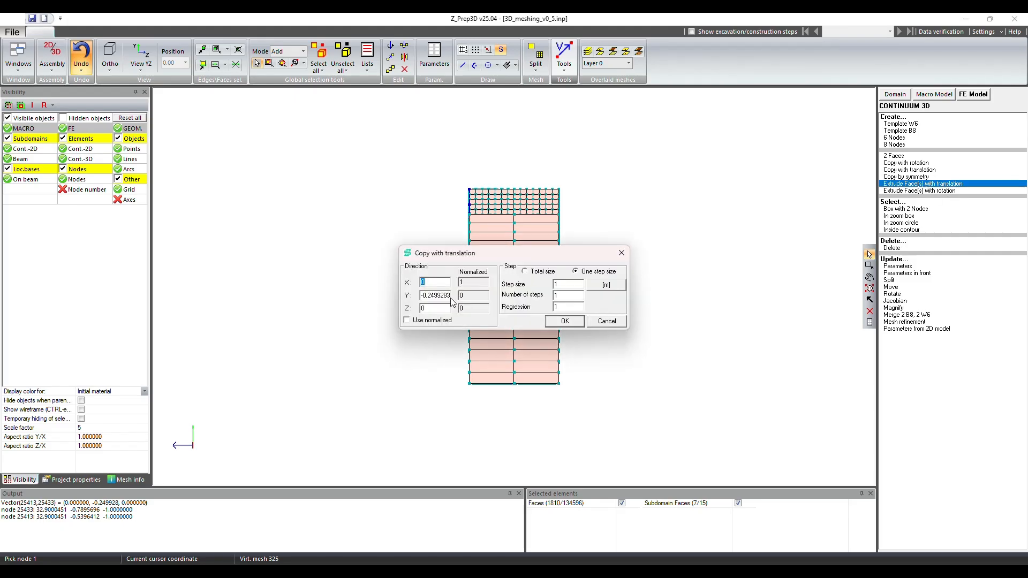
pyautogui.doubleClick(427, 295)
pyautogui.write('-0.25')
pyautogui.click(568, 321)
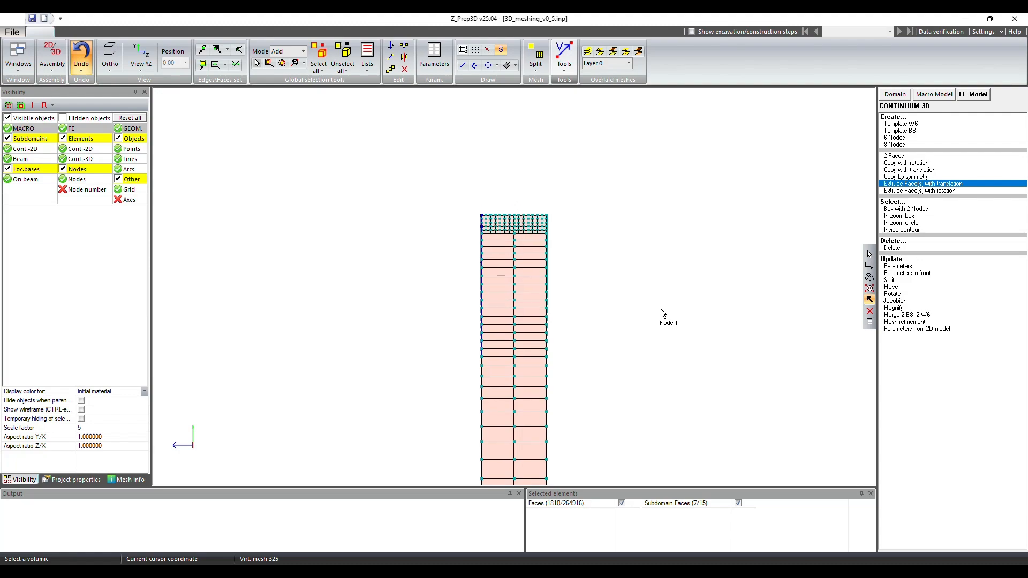
# Measure the vector from the node at the embankment toe down to a node at the bottom of the deepened mesh
pyautogui.click(869, 277)
pyautogui.moveTo(689, 294); pyautogui.dragTo(734, 321)
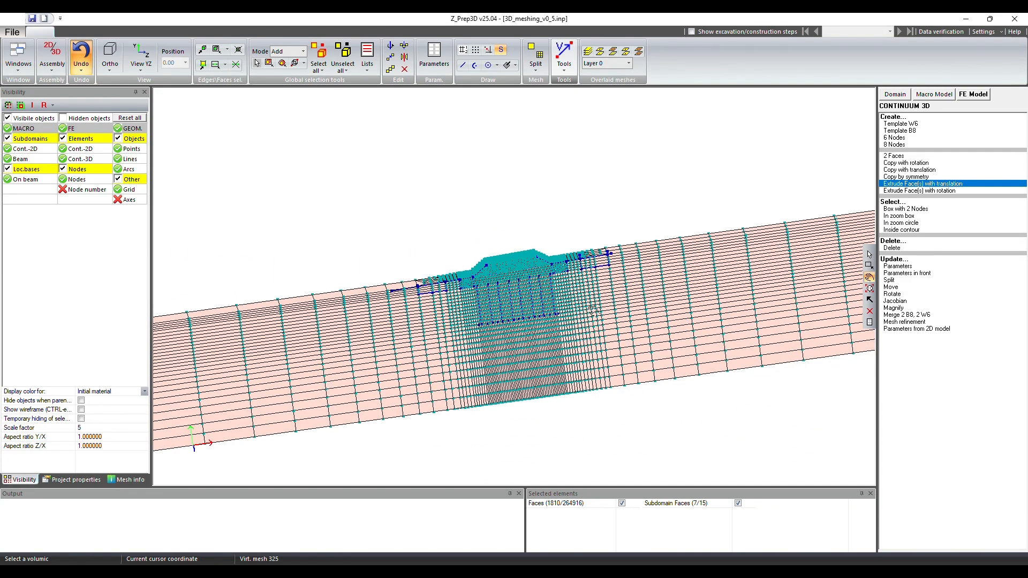
pyautogui.moveTo(594, 310); pyautogui.dragTo(512, 327)
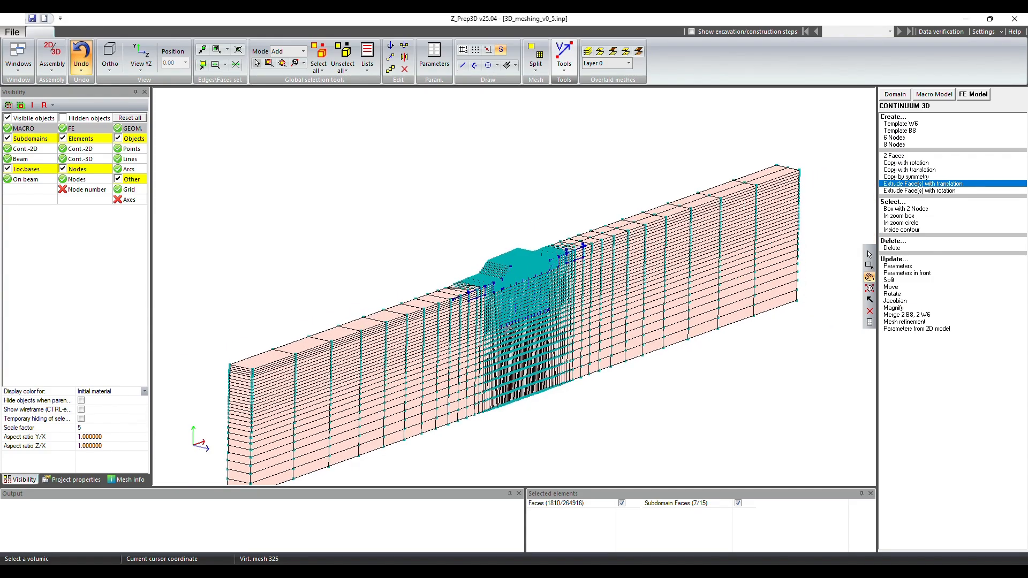
pyautogui.scroll(6, 509, 308)
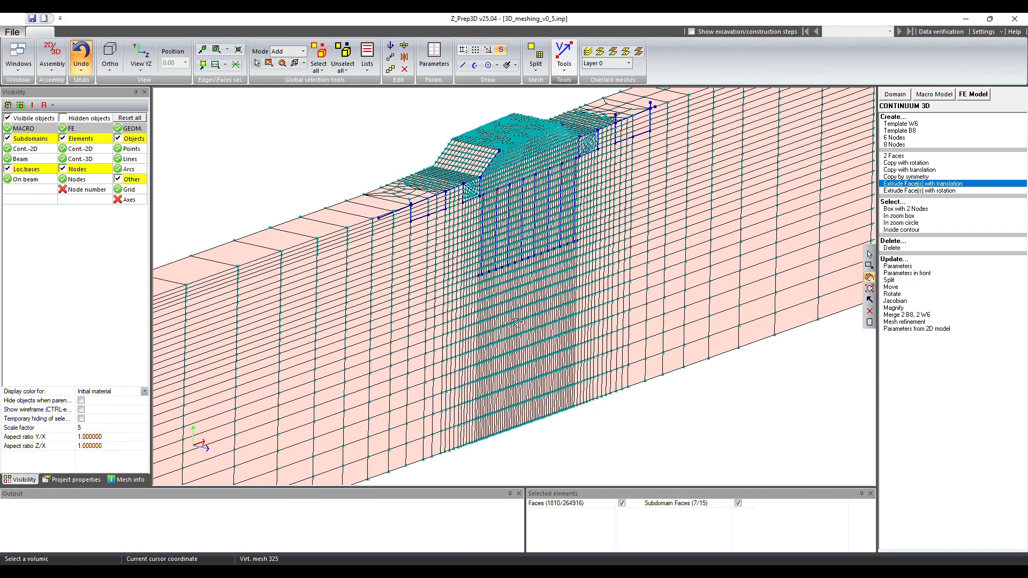
pyautogui.click(564, 56)
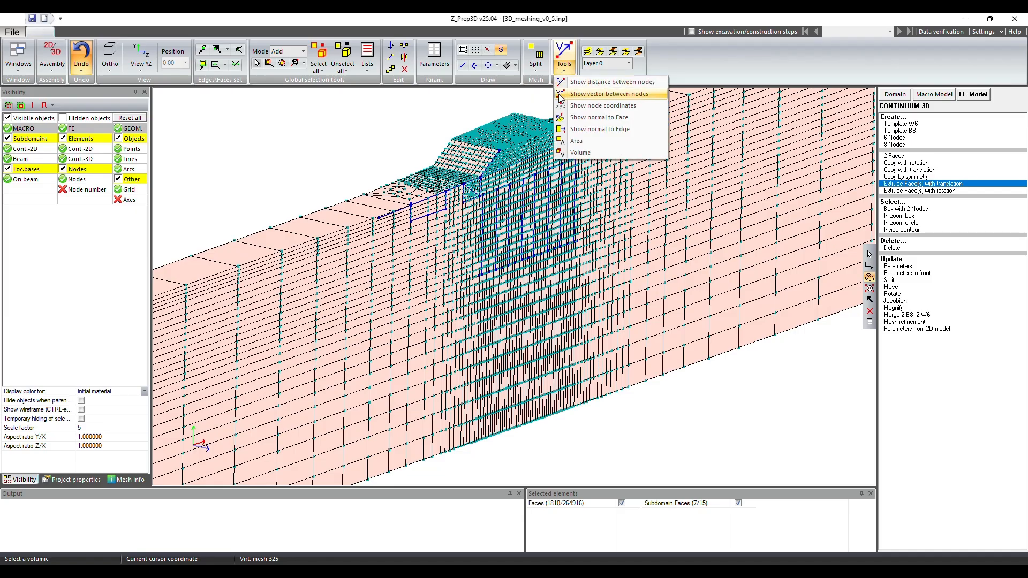
pyautogui.click(567, 95)
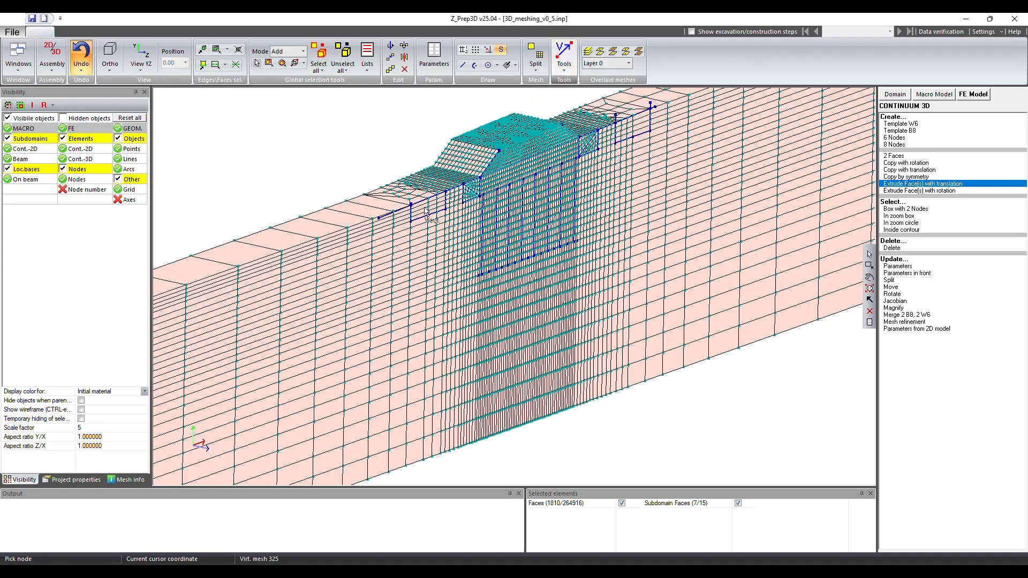
pyautogui.click(480, 180)
pyautogui.click(476, 442)
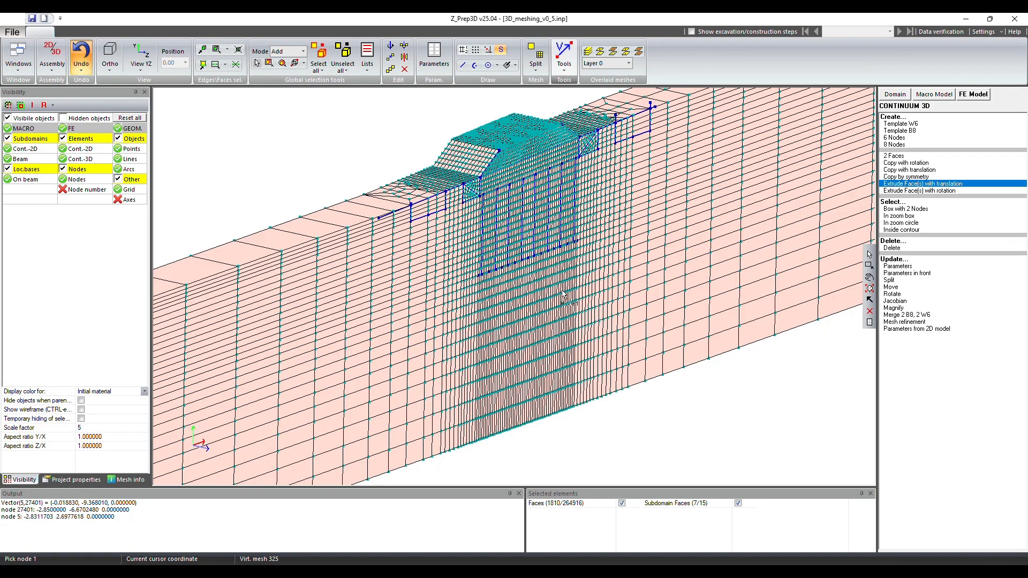
# Hide the mesh nodes and examine the element layout of the embankment and the subsoil below it from several oblique angles
pyautogui.click(869, 277)
pyautogui.moveTo(691, 304); pyautogui.dragTo(550, 205)
pyautogui.hotkey('ctrl', 'n')
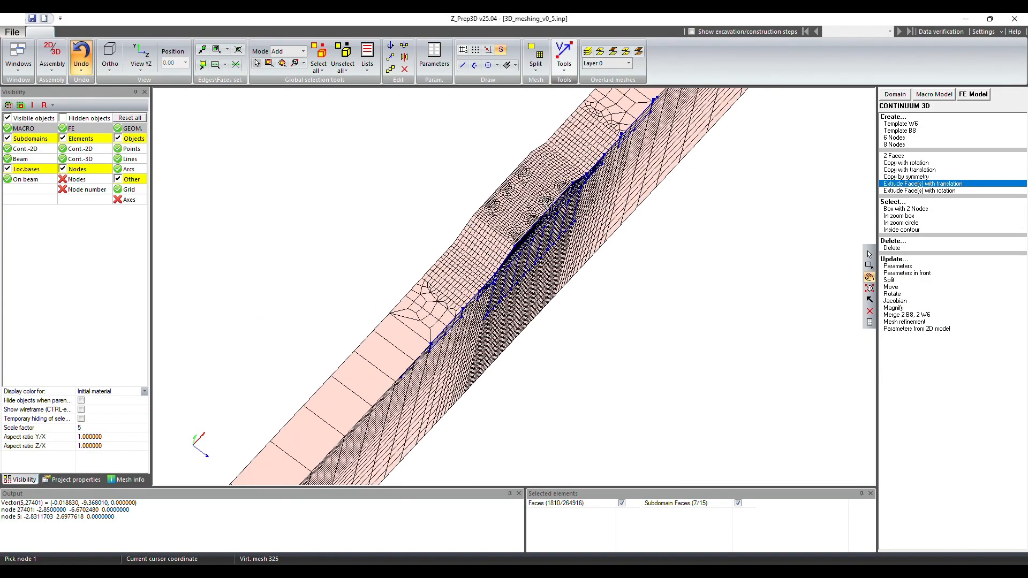
pyautogui.scroll(3, 522, 275)
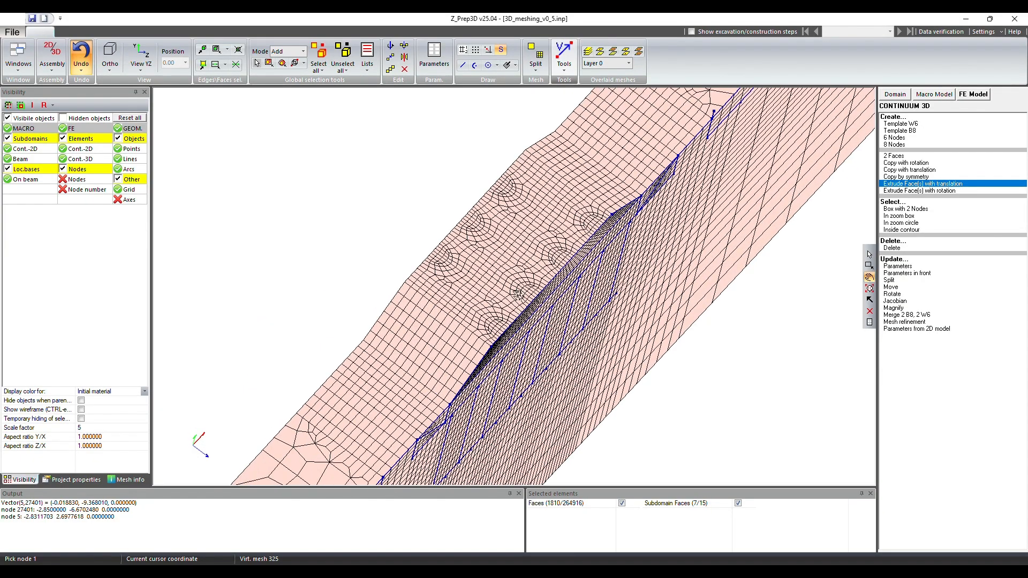
pyautogui.moveTo(483, 327); pyautogui.dragTo(433, 315)
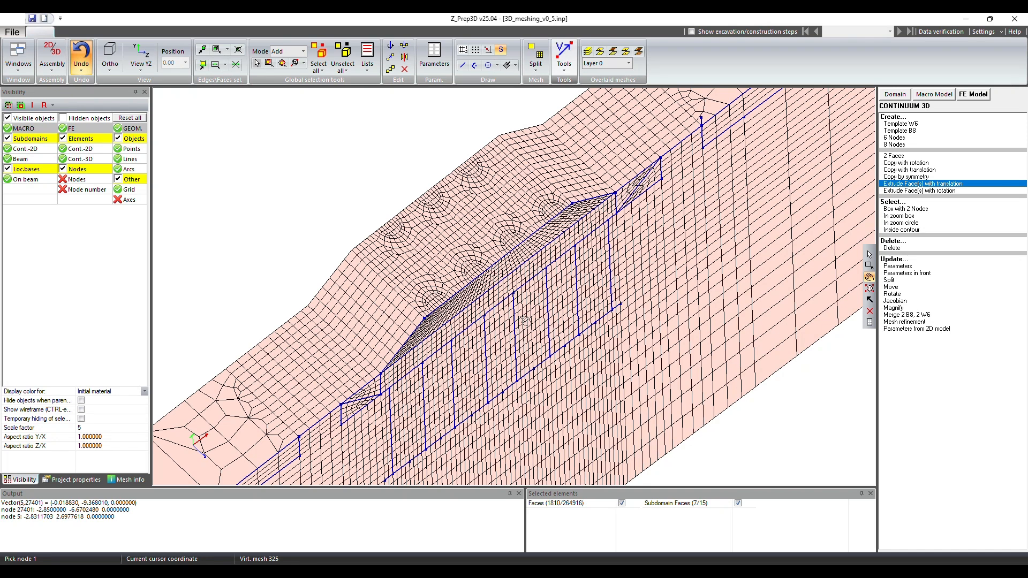
pyautogui.moveTo(509, 316); pyautogui.dragTo(509, 301)
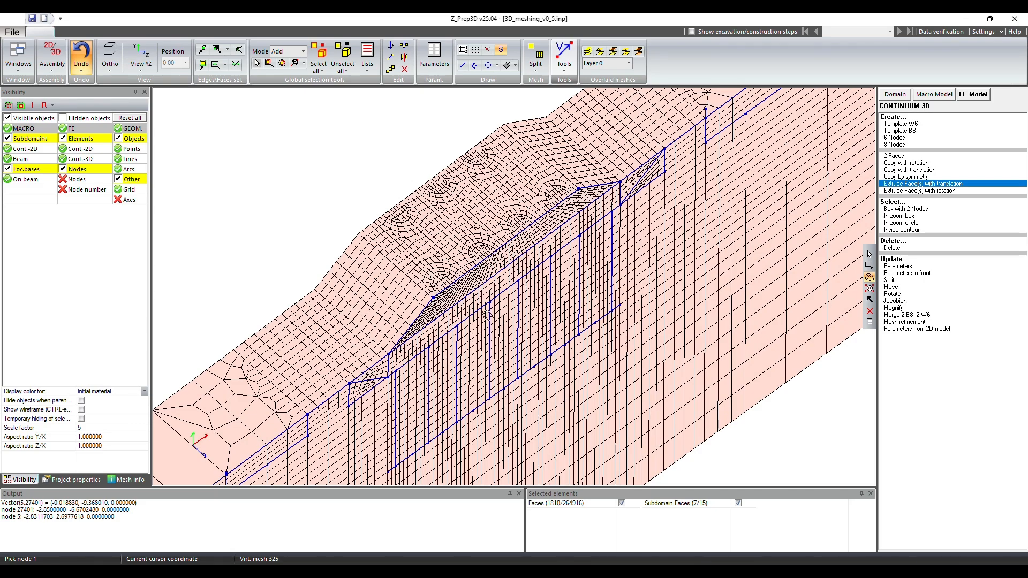
pyautogui.moveTo(488, 316); pyautogui.dragTo(488, 296)
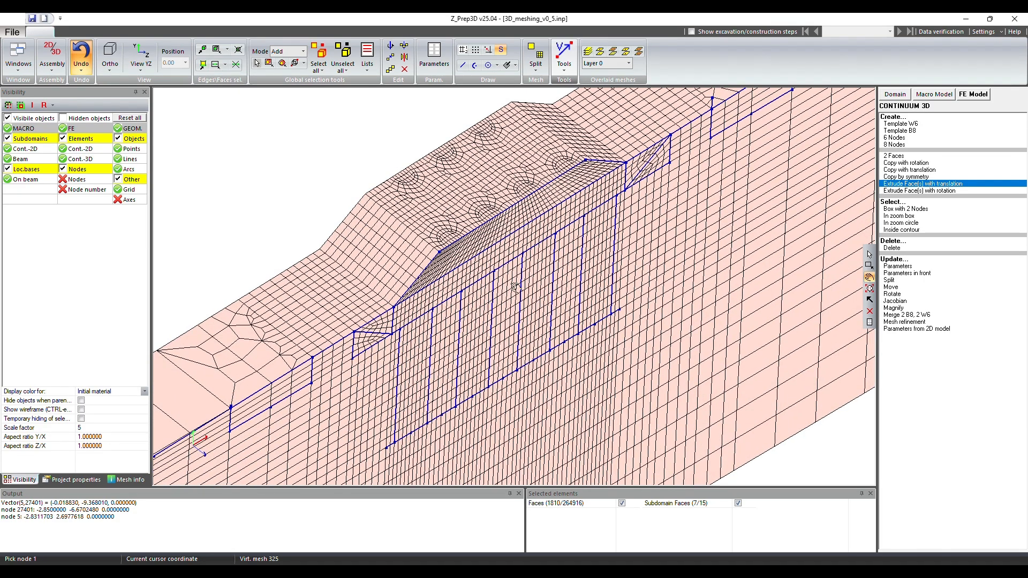